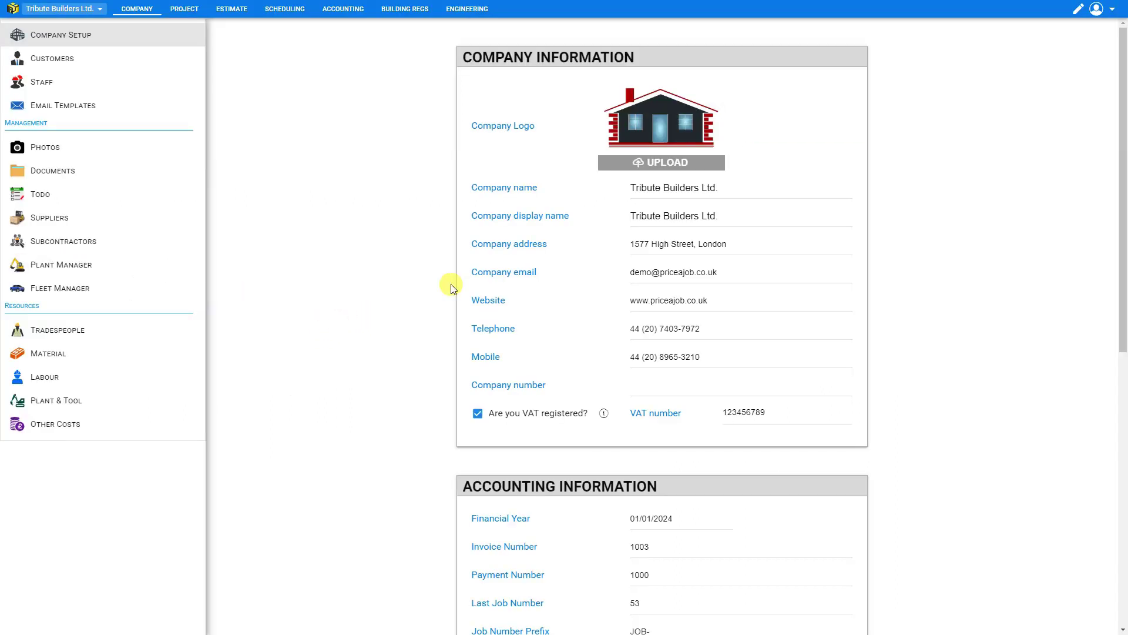
- Open the account's Users and Licenses management window from the account menu
click(1114, 11)
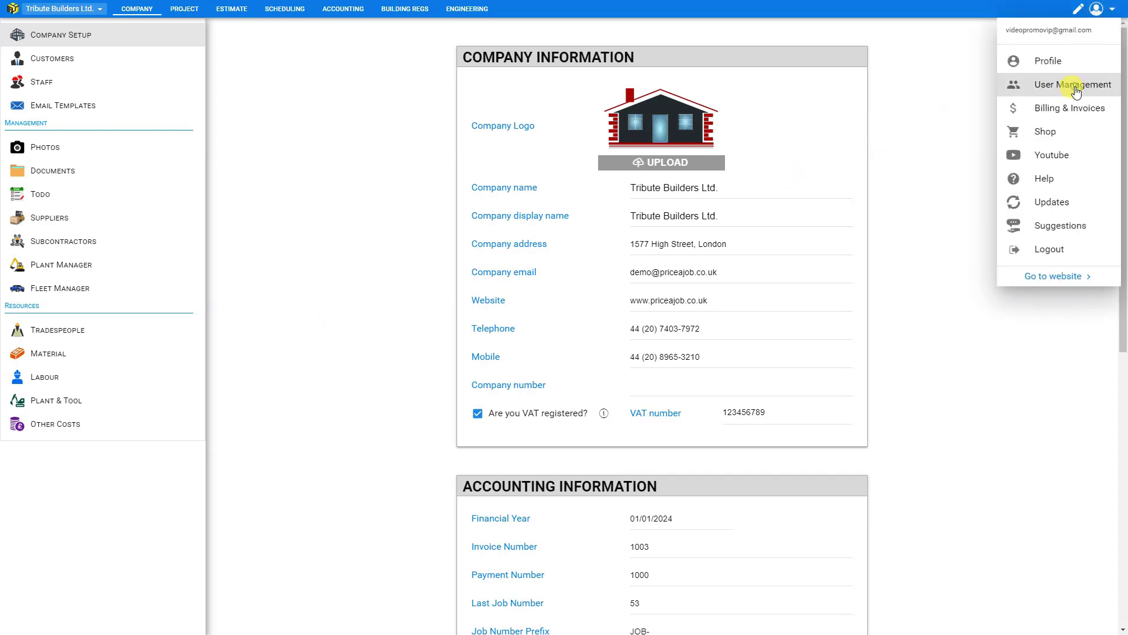
click(1076, 89)
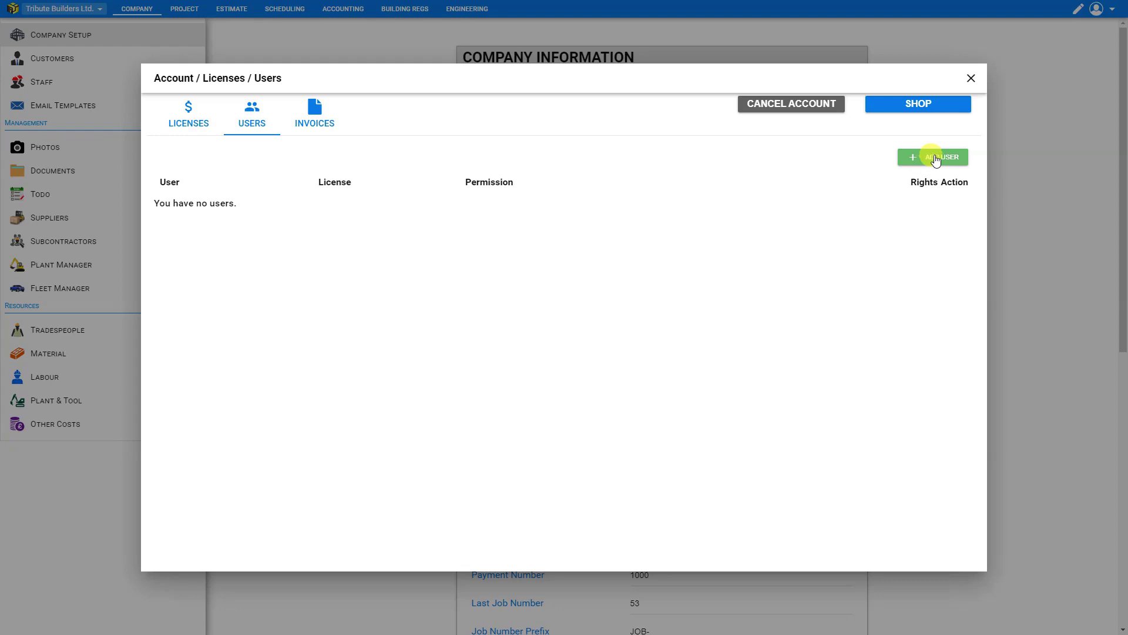
- Add a user by pasting the invitee's e-mail address, save, and open their permissions
click(935, 159)
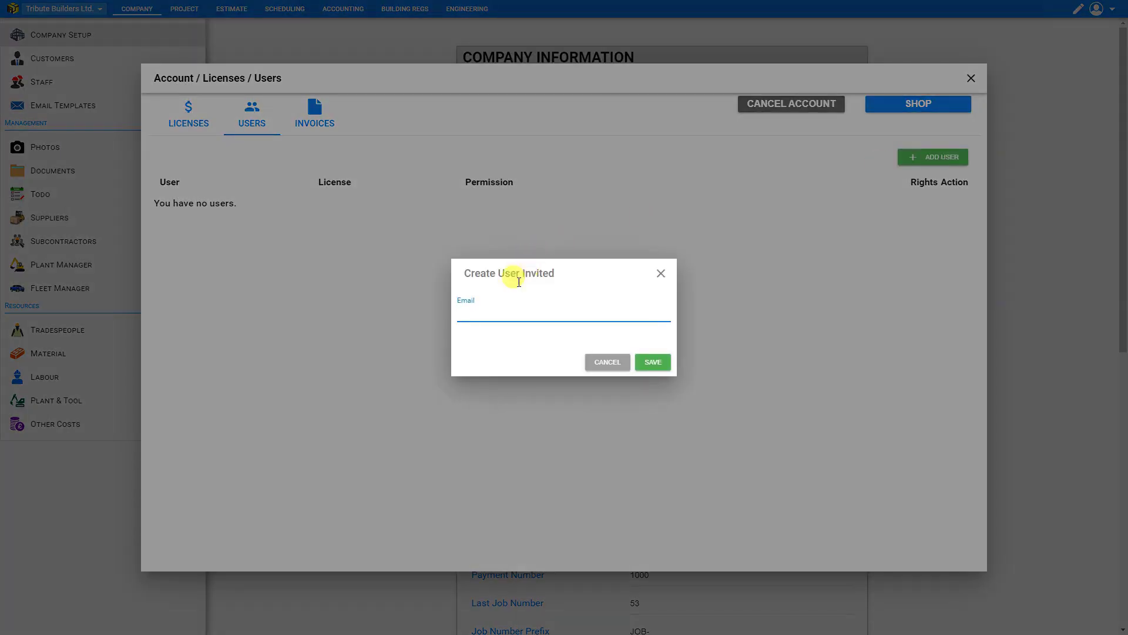
key(ctrl+v)
click(652, 362)
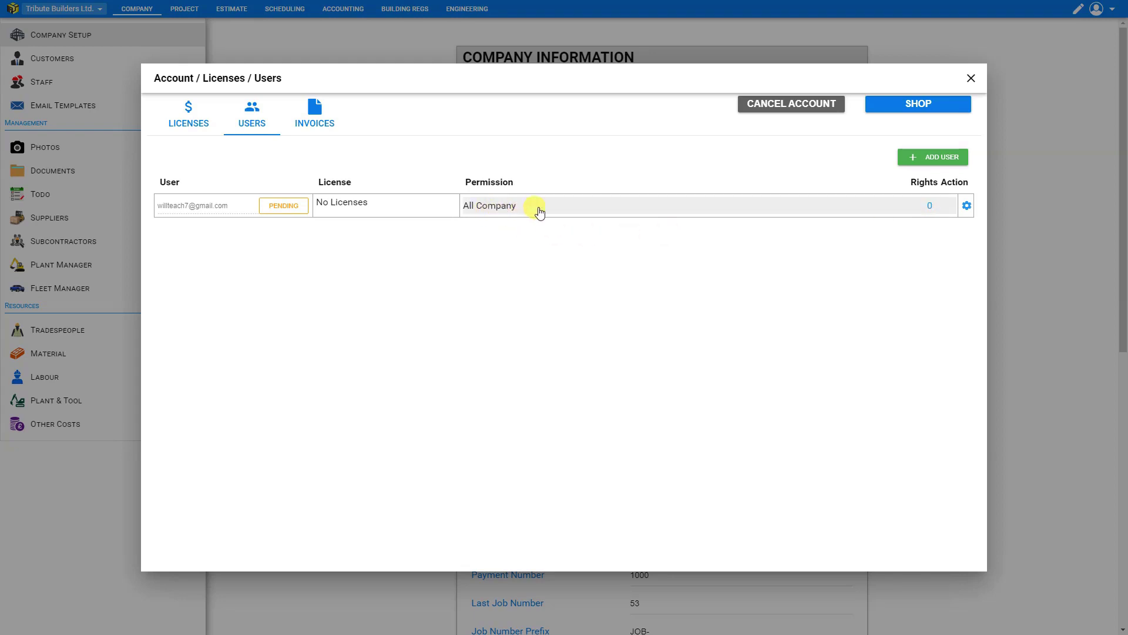
click(497, 210)
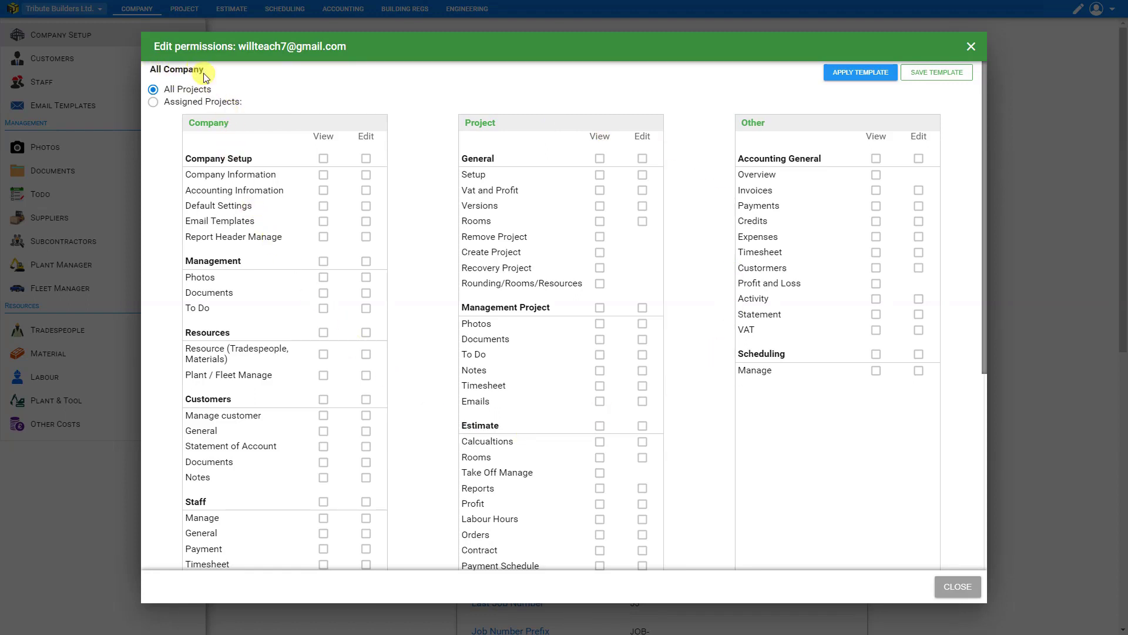
- Limit the user's All Company access to Assigned Projects 23 Sparrow Way and 25 Sparrow Way
click(153, 104)
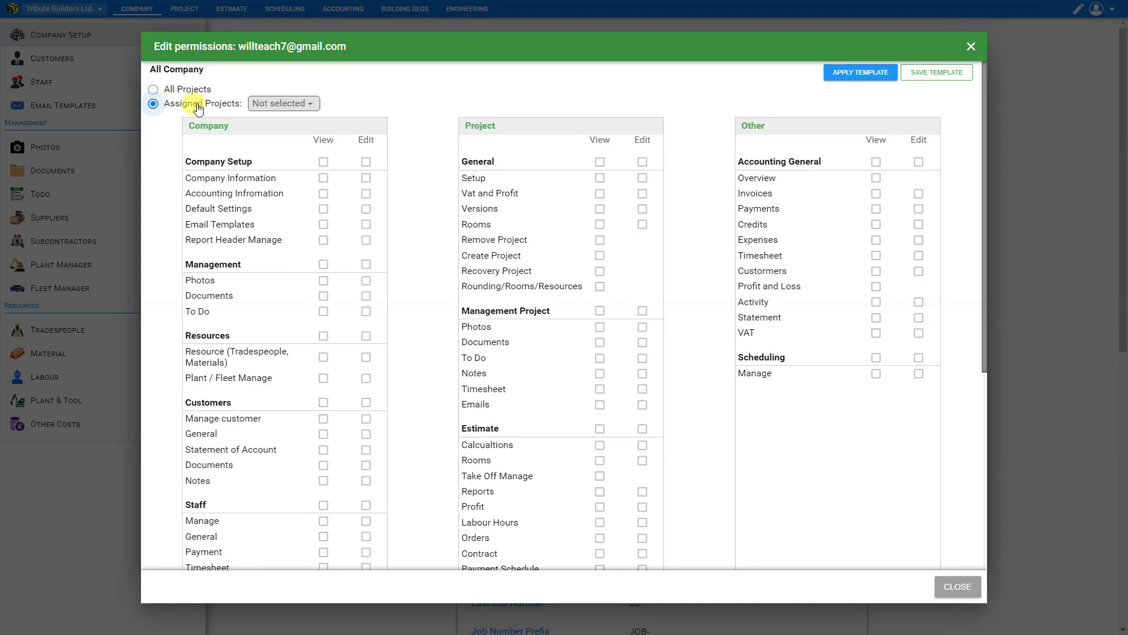
click(313, 105)
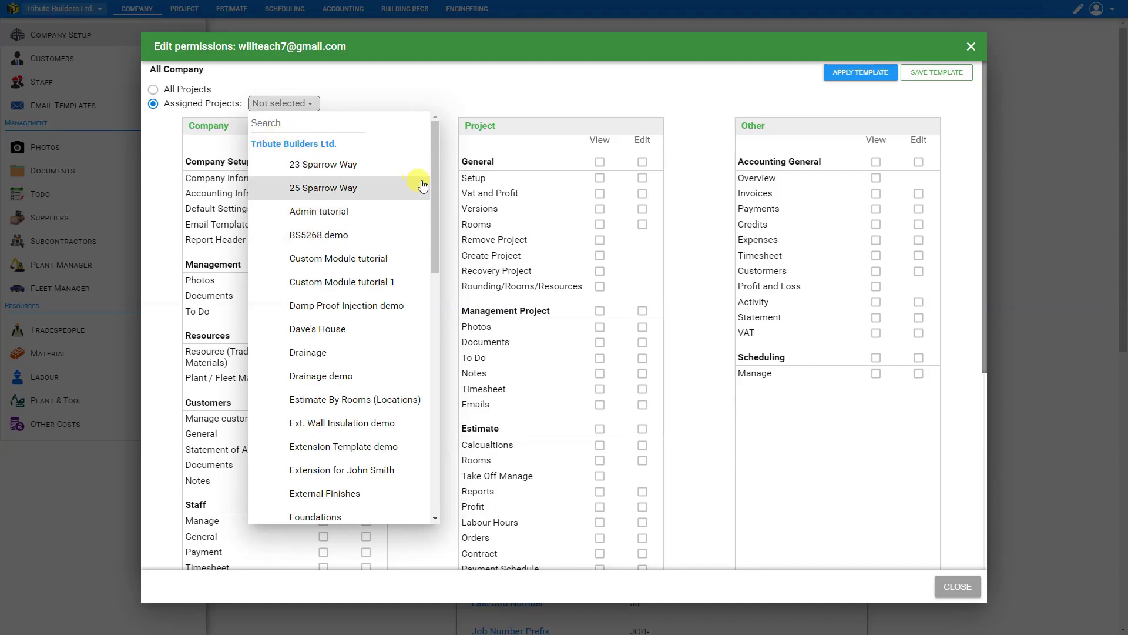
drag(432, 184, 479, 461)
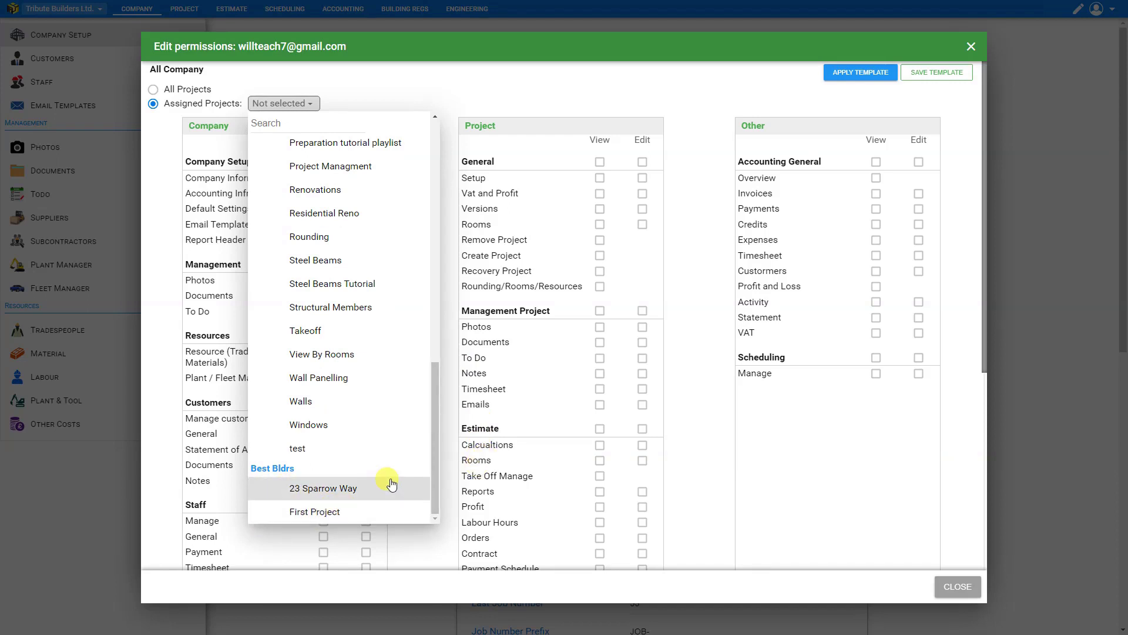
scroll(353, 488, up, 10)
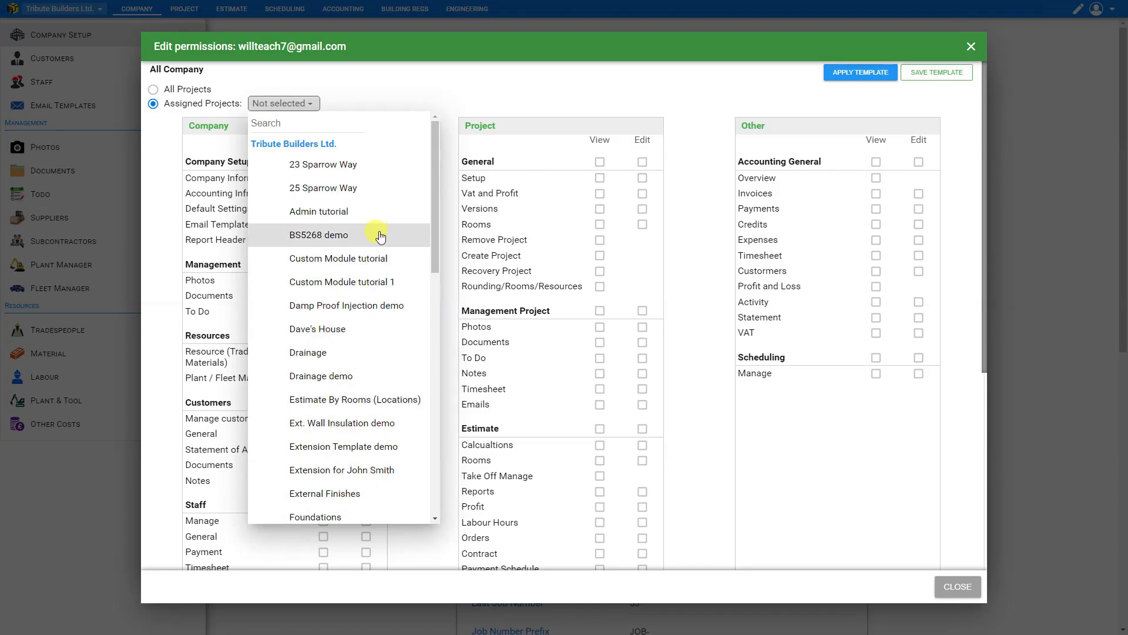
click(298, 165)
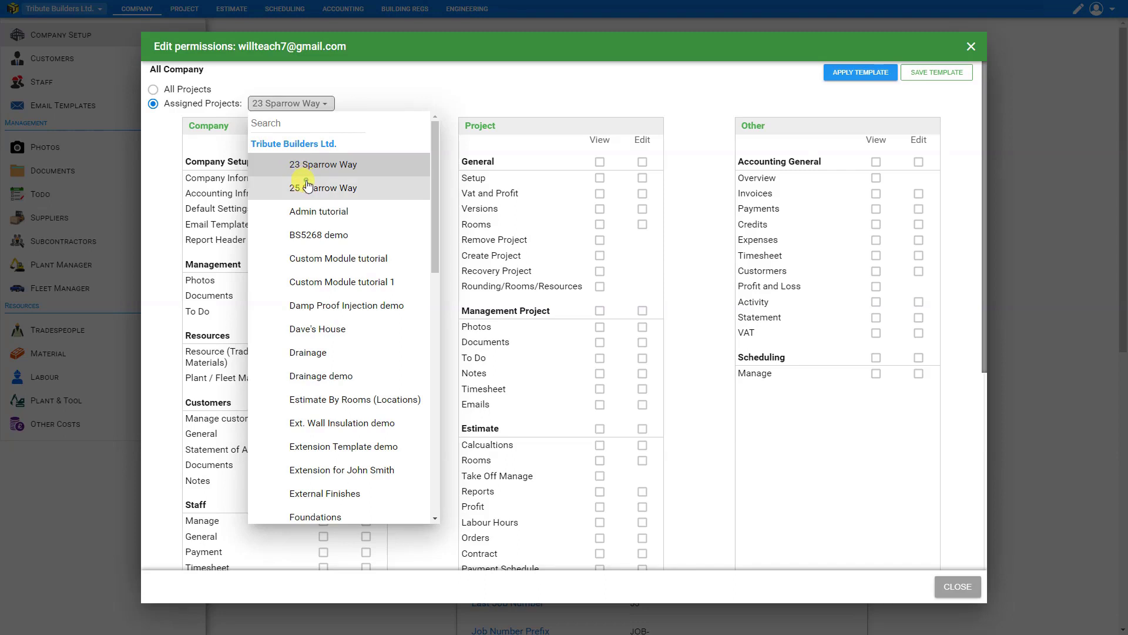
click(305, 190)
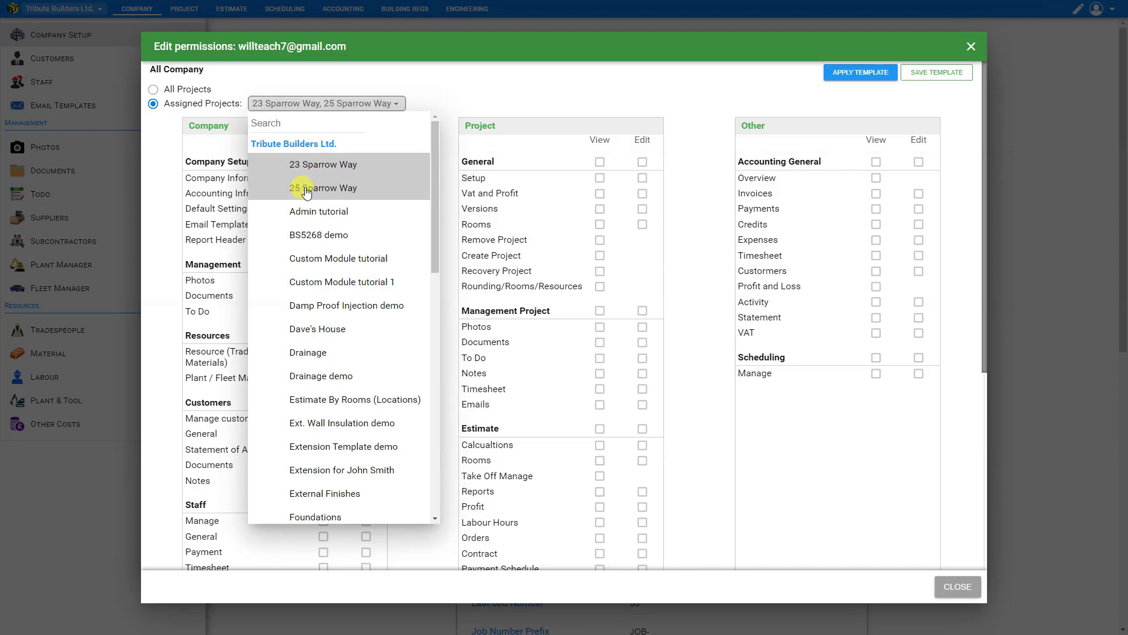
click(310, 331)
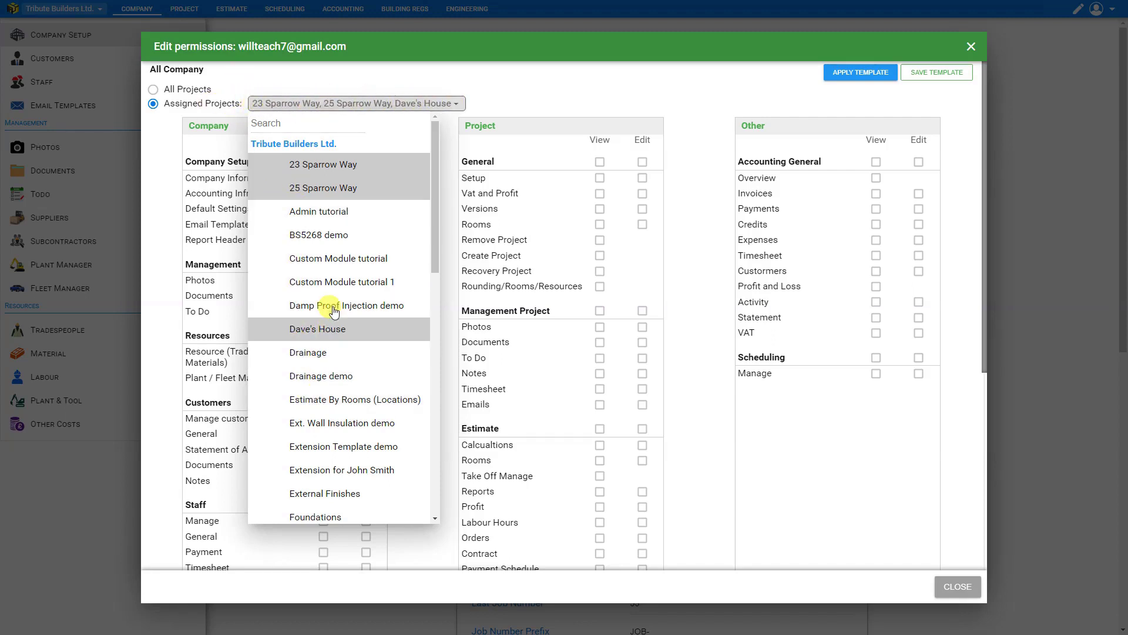
click(333, 331)
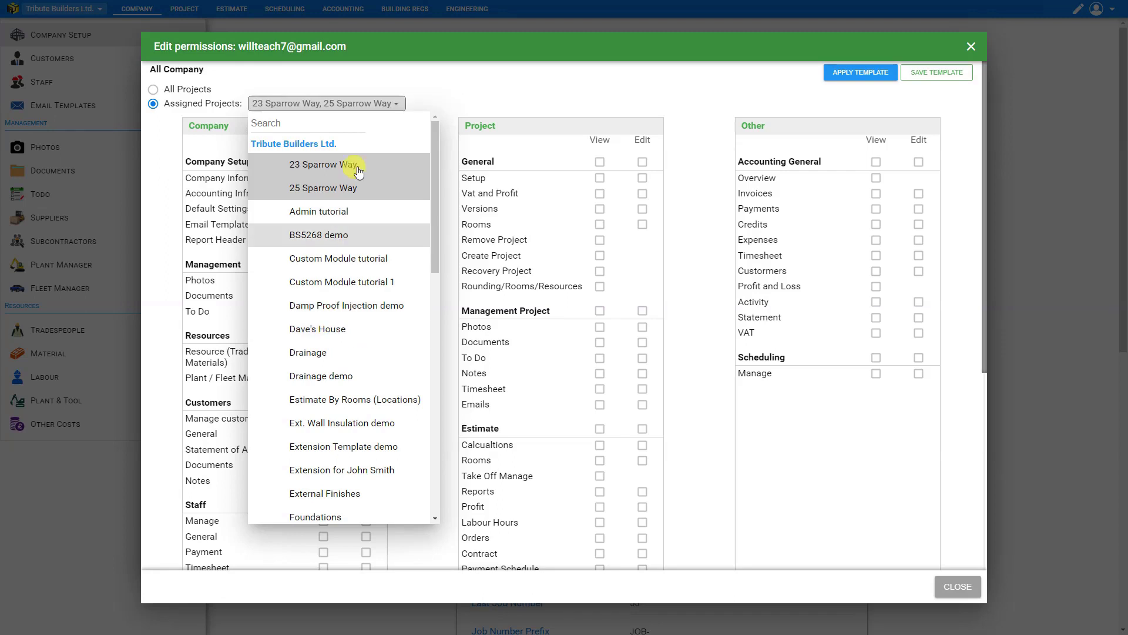
click(428, 89)
click(152, 102)
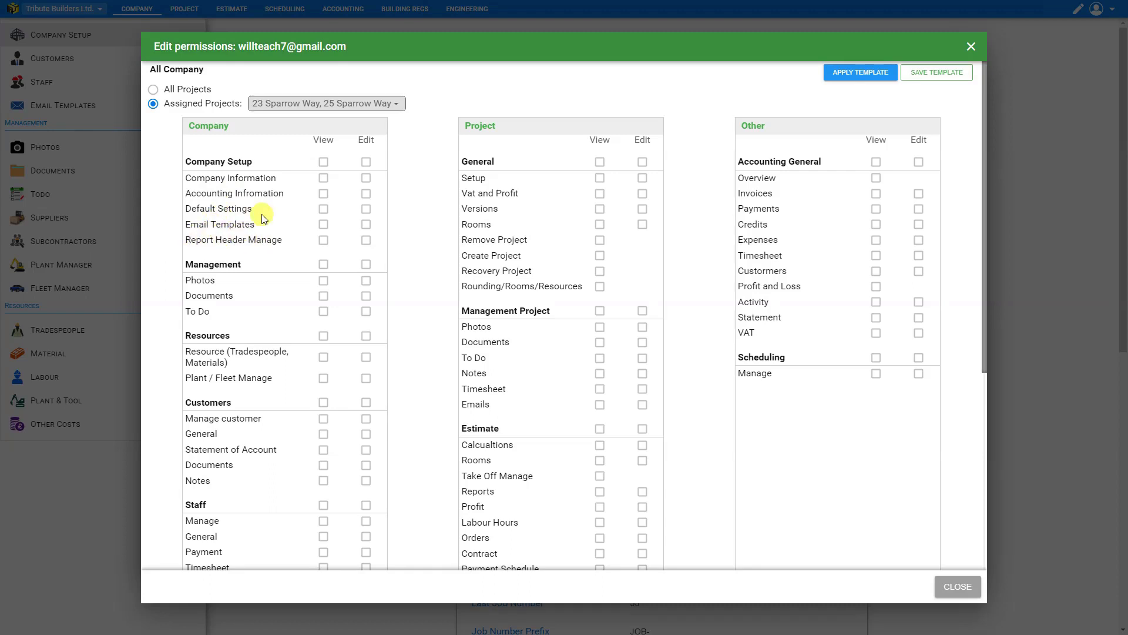
- Grant view rights for Company Information, To Do, tradespeople/materials resources, and plant and fleet
click(323, 179)
click(366, 178)
click(323, 178)
click(323, 162)
click(366, 162)
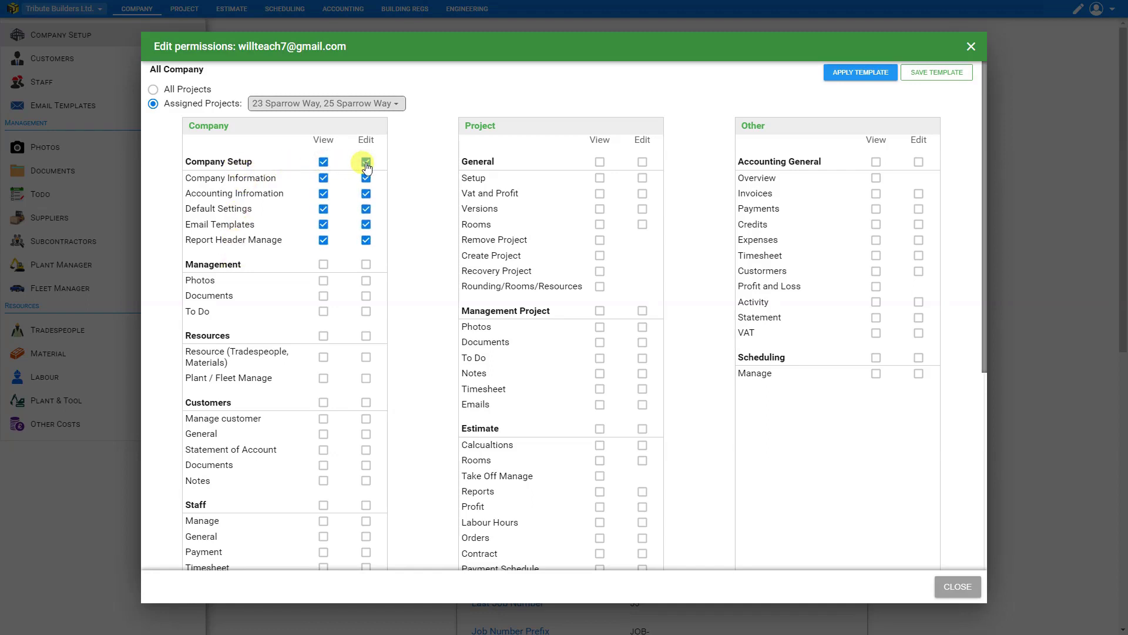
click(323, 163)
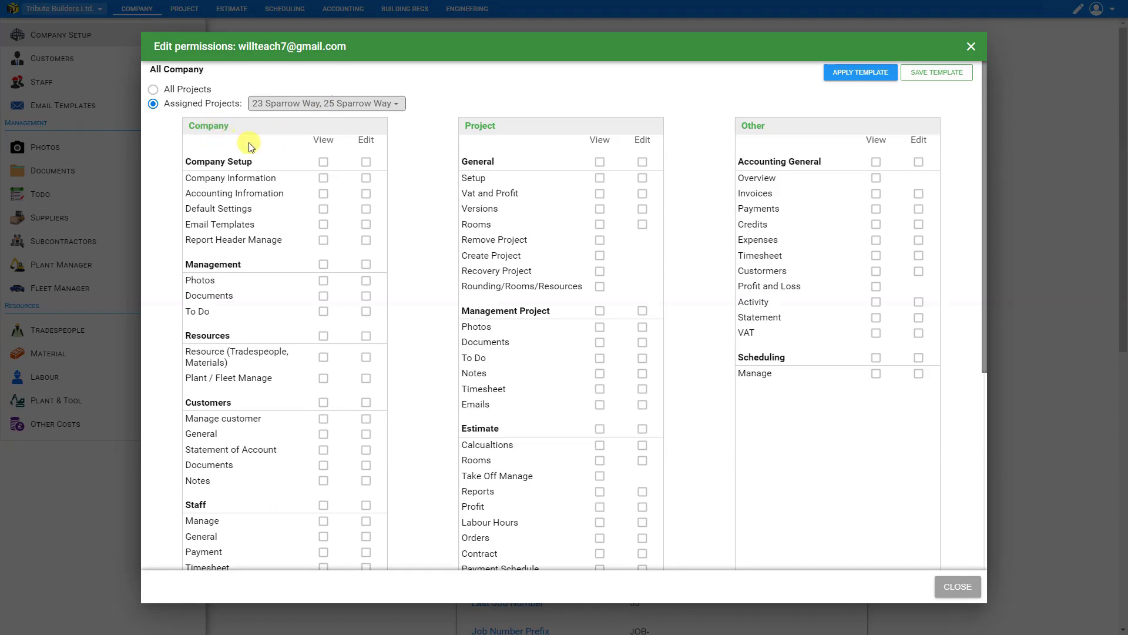
click(323, 178)
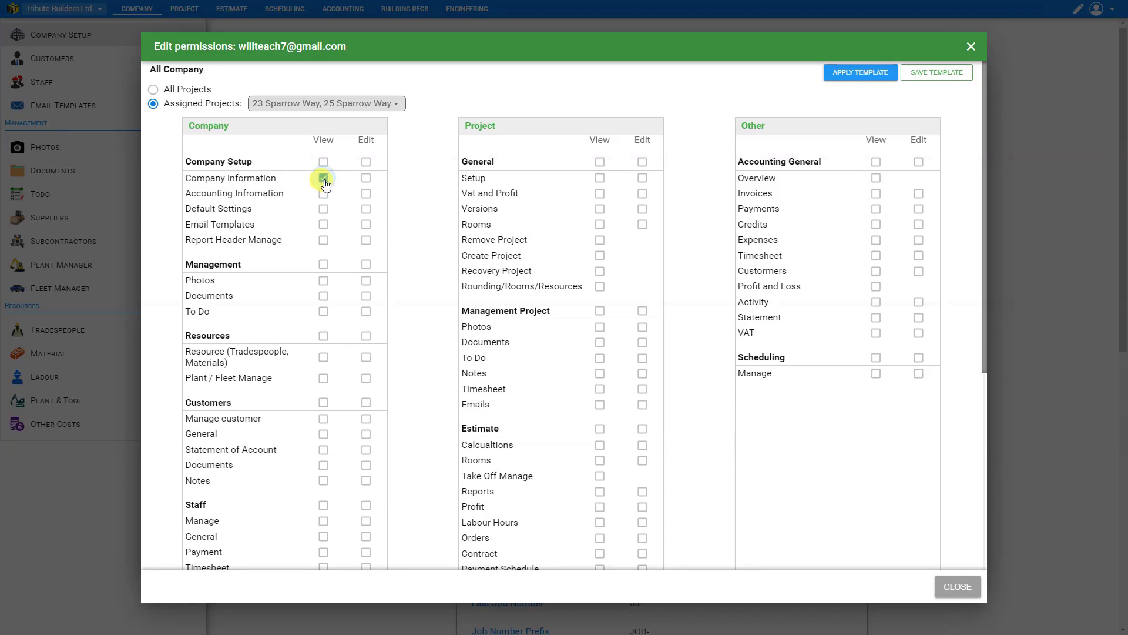
click(324, 312)
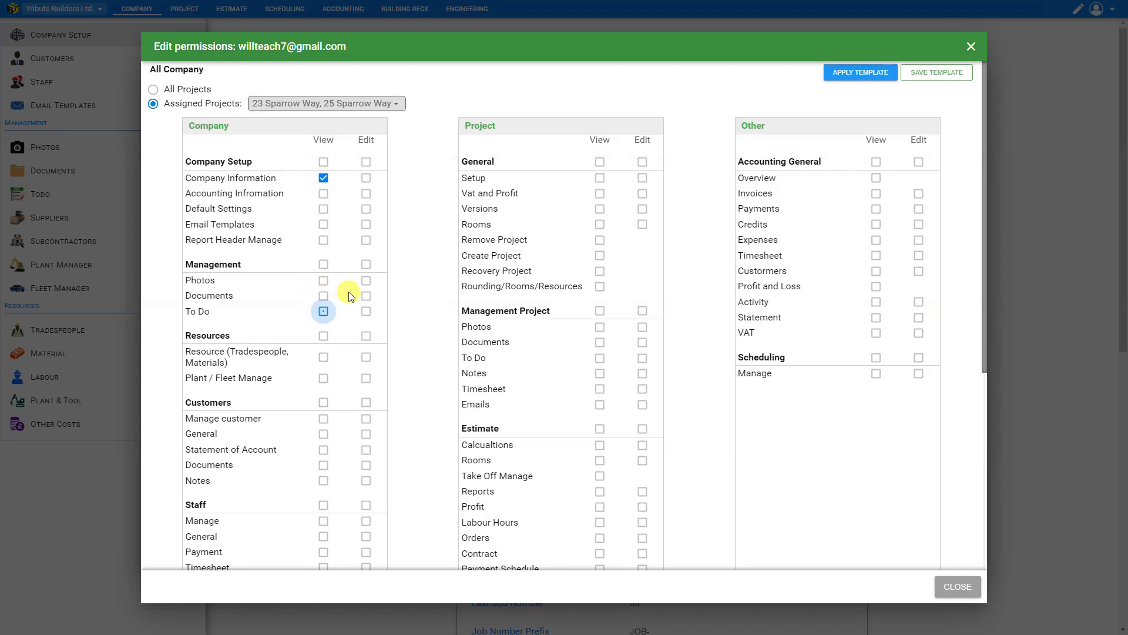
click(324, 358)
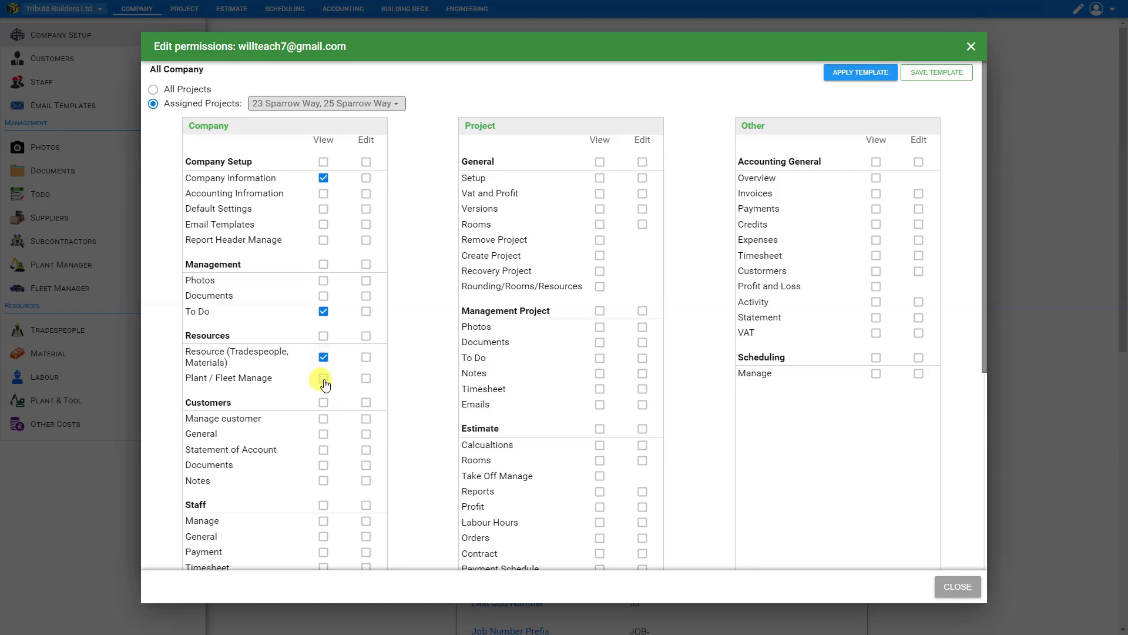
click(323, 378)
- Grant view rights for General, Management Project, Building regulation and Scheduling, plus Estimate view and edit
click(599, 162)
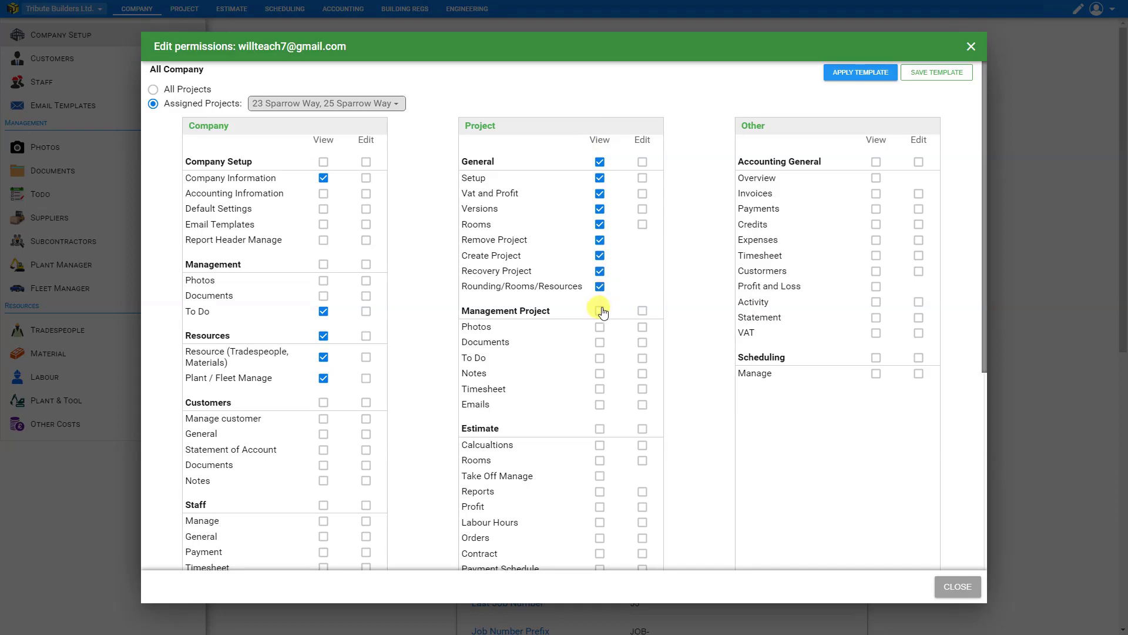
click(599, 310)
scroll(596, 296, down, 3)
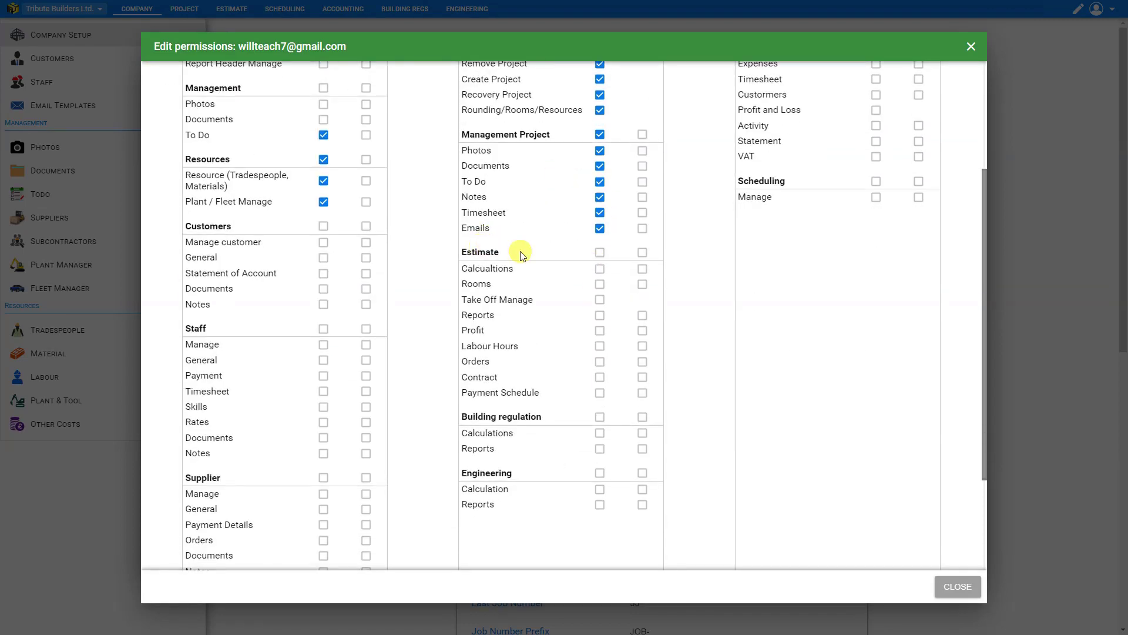
click(642, 252)
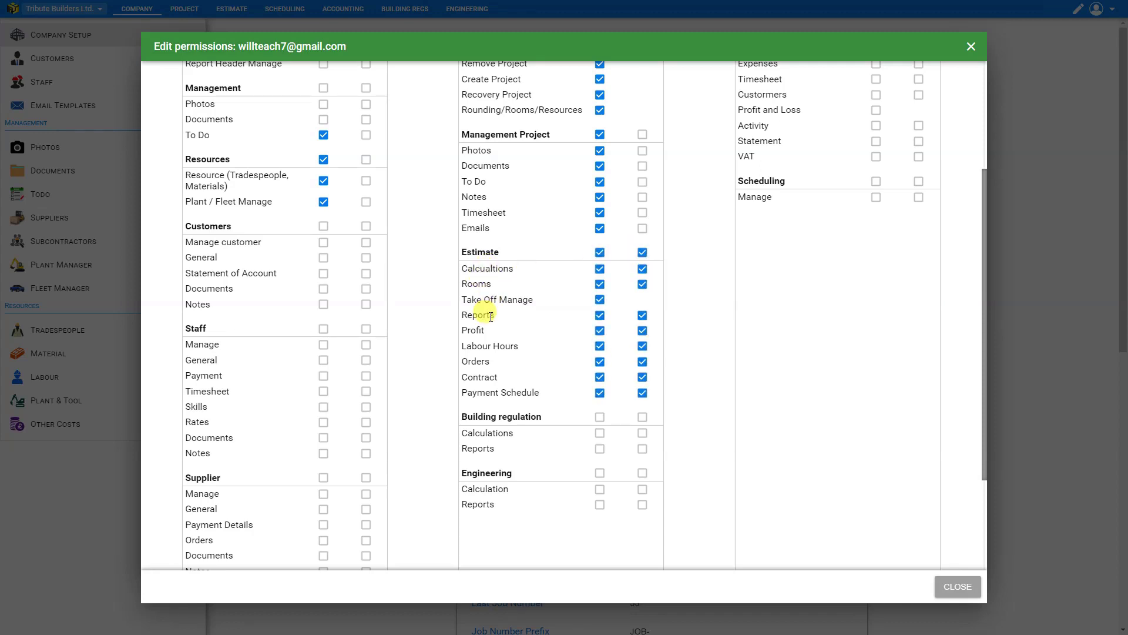
click(600, 417)
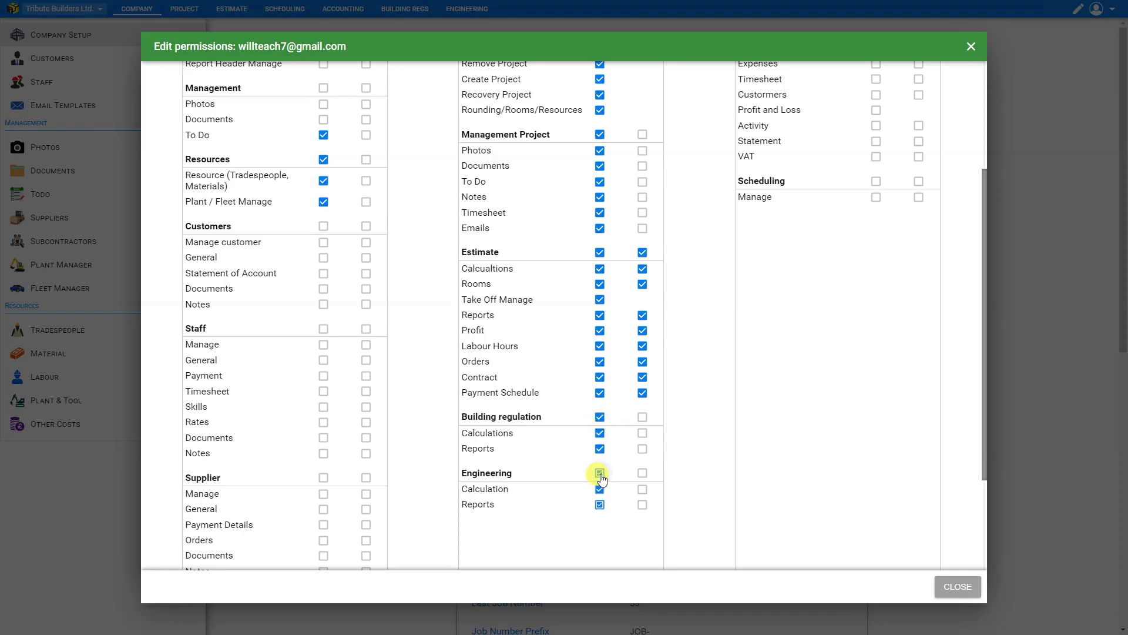
scroll(600, 476, up, 3)
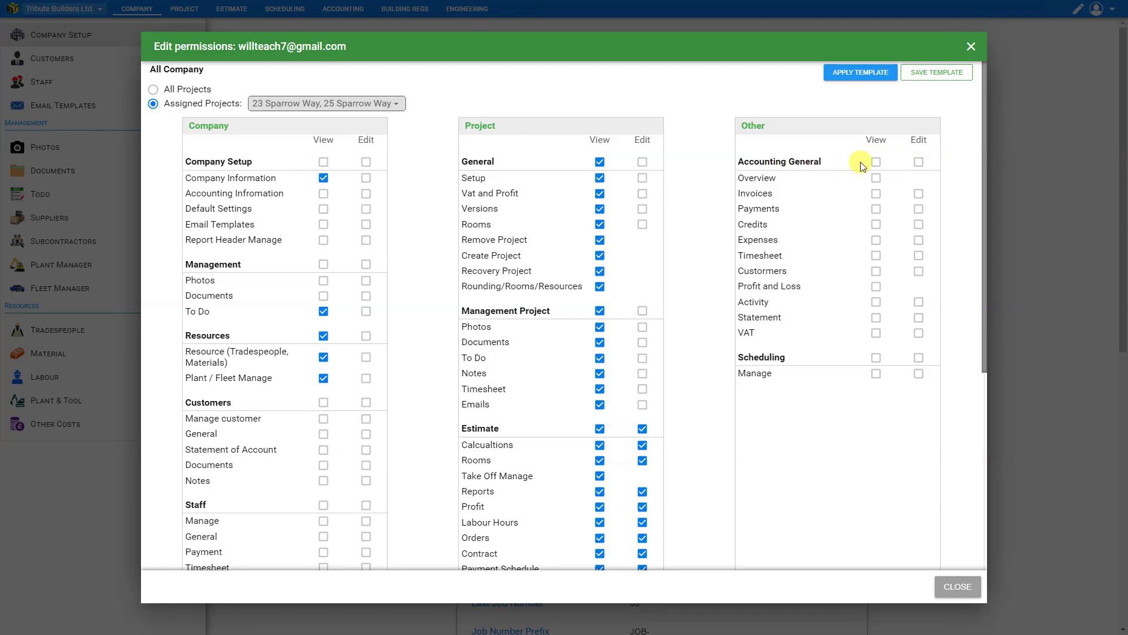
click(876, 358)
- Save the current permissions as template 'Project Assist', then apply the Admin - All rights template
click(933, 72)
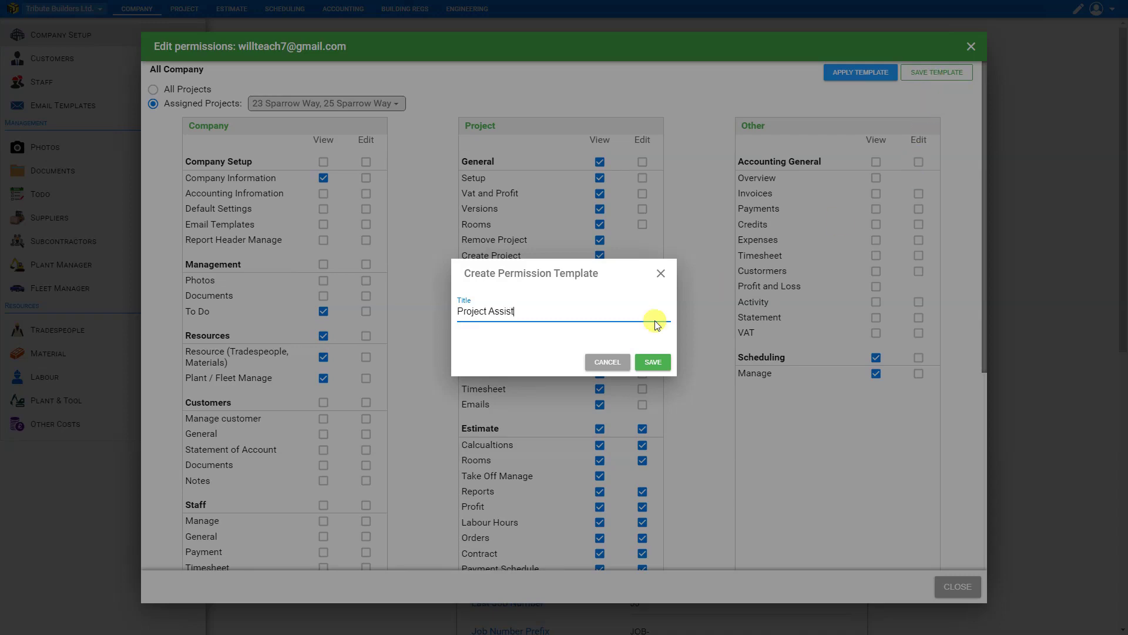
click(653, 362)
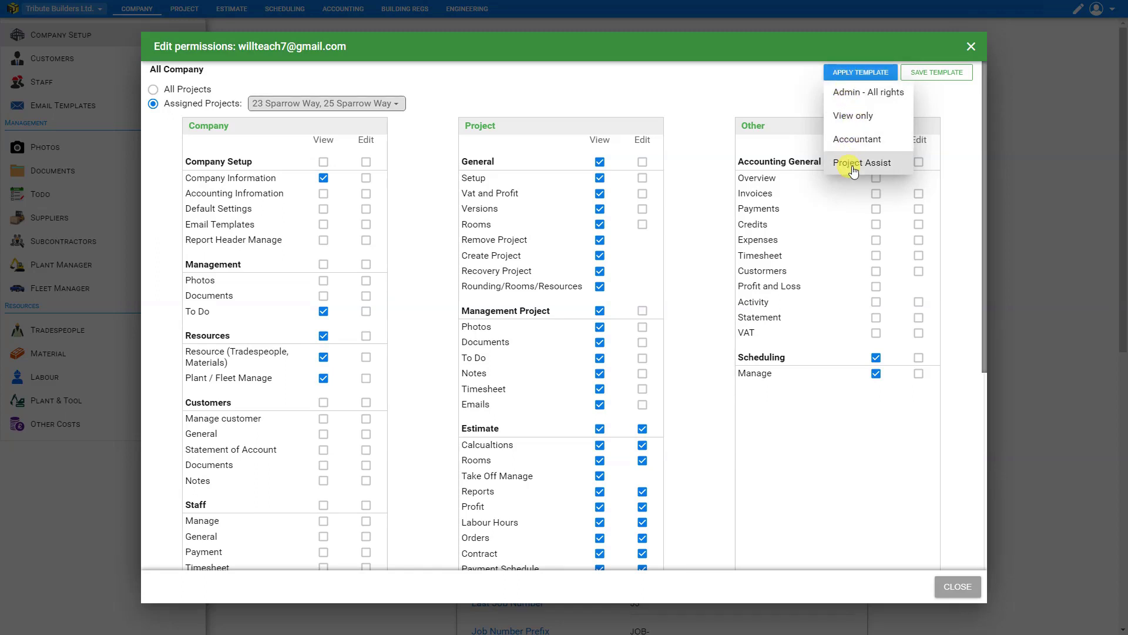
click(856, 94)
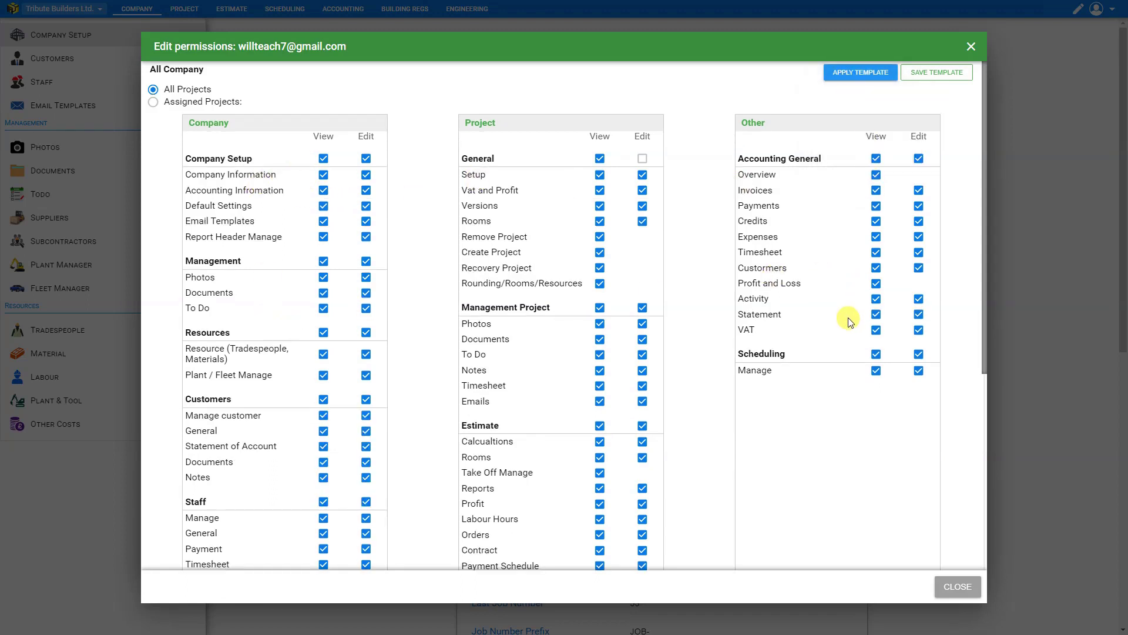
- Try the View only and Accountant templates, then apply the Project Assist template
click(859, 72)
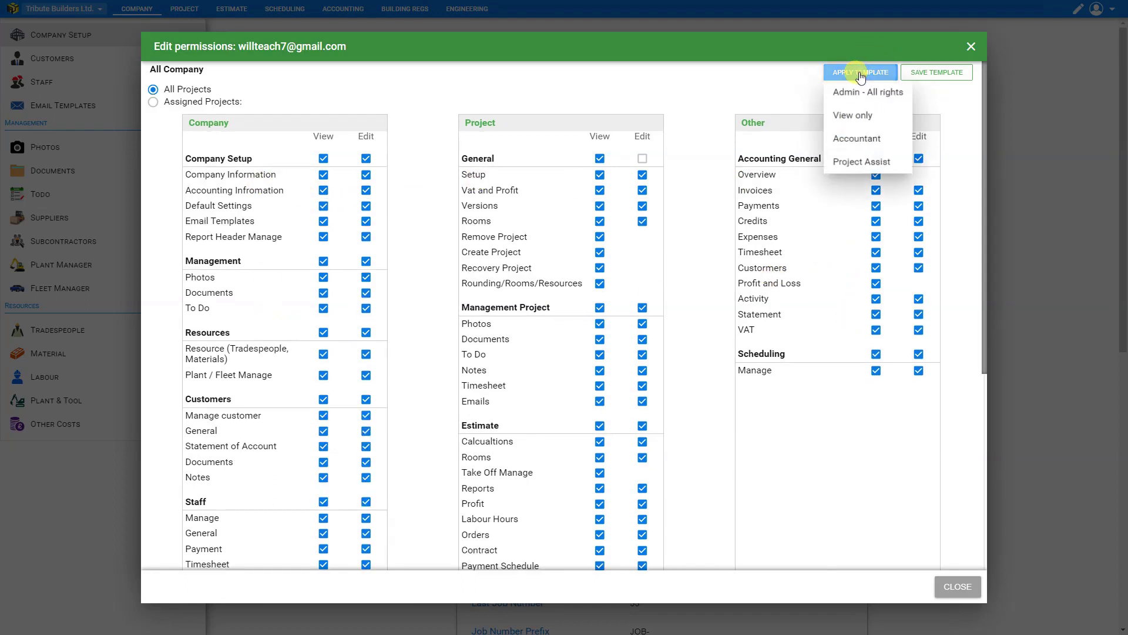
click(859, 114)
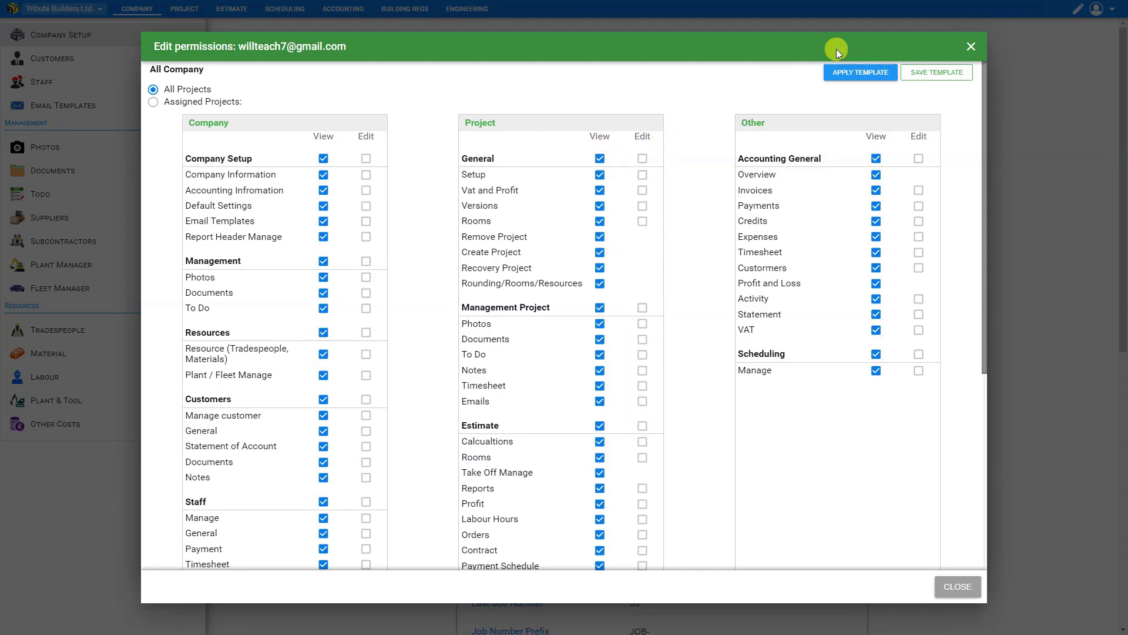
click(870, 72)
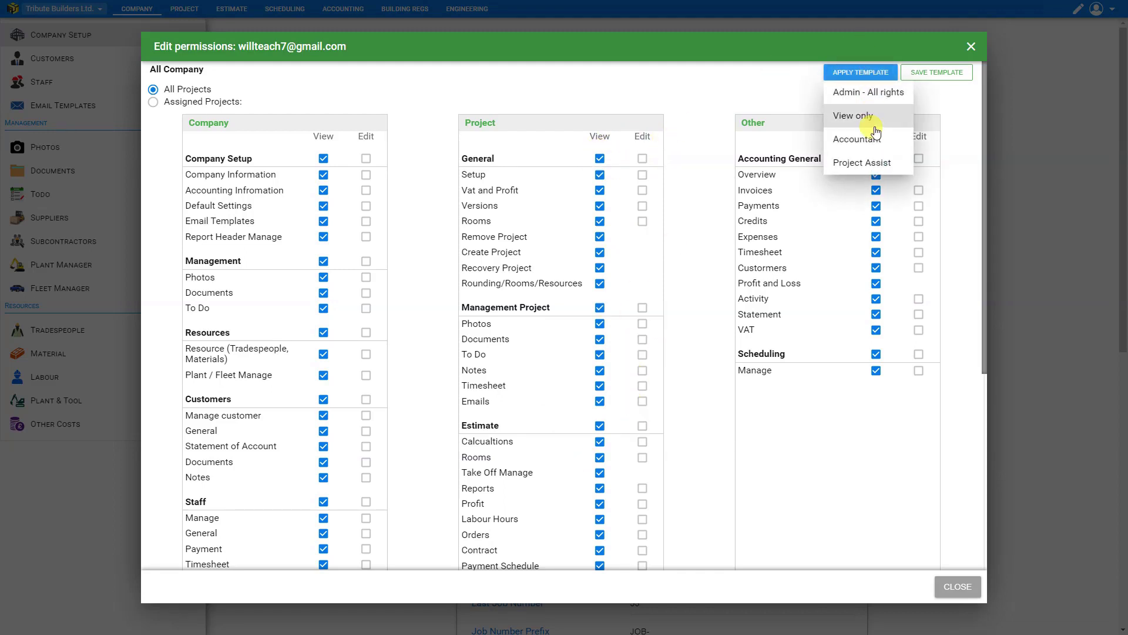
click(875, 141)
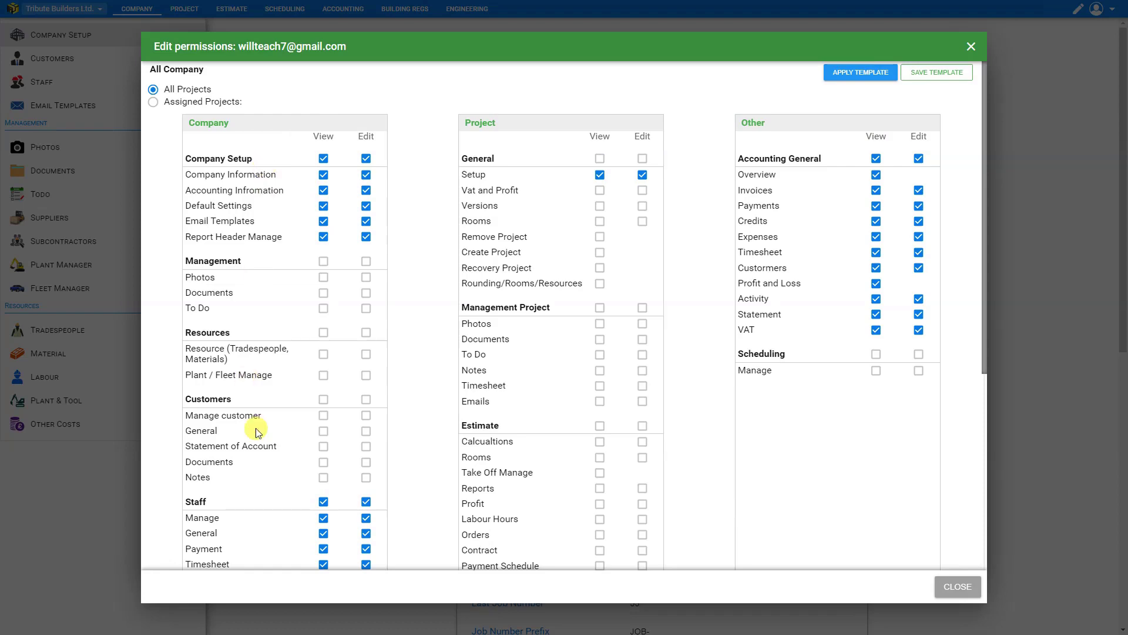
scroll(335, 450, down, 5)
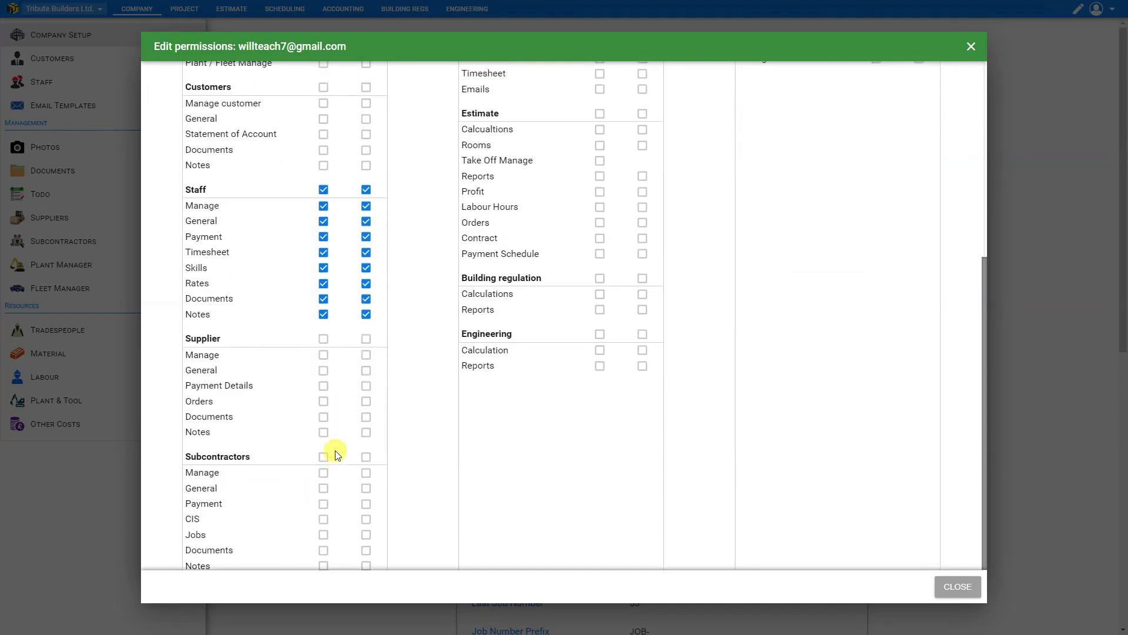
scroll(440, 326, up, 5)
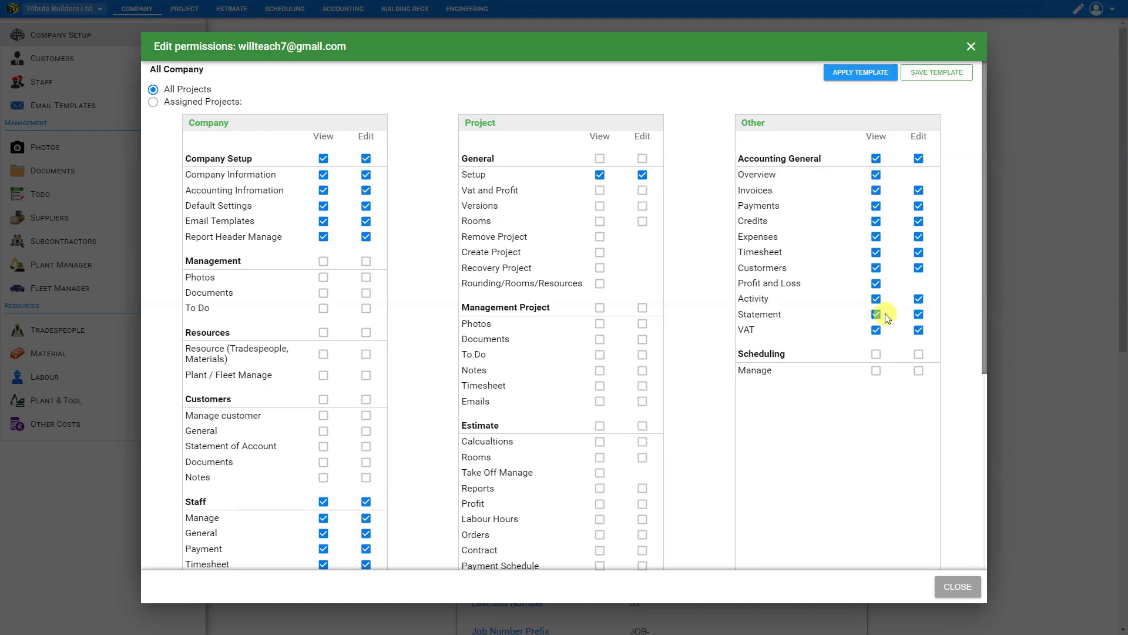
click(859, 77)
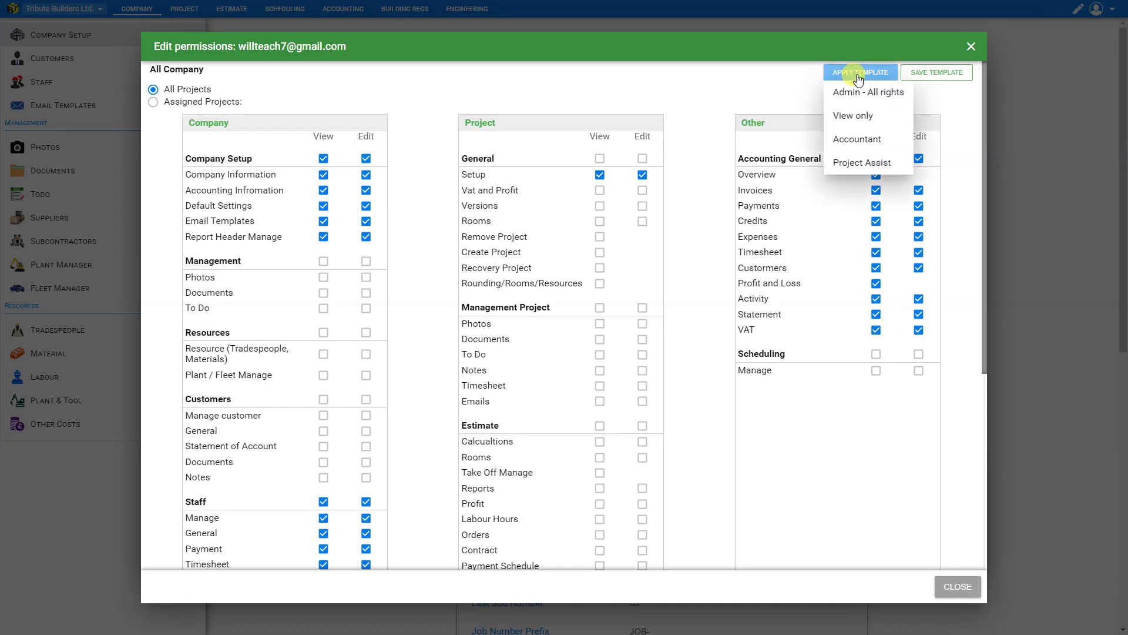
click(861, 169)
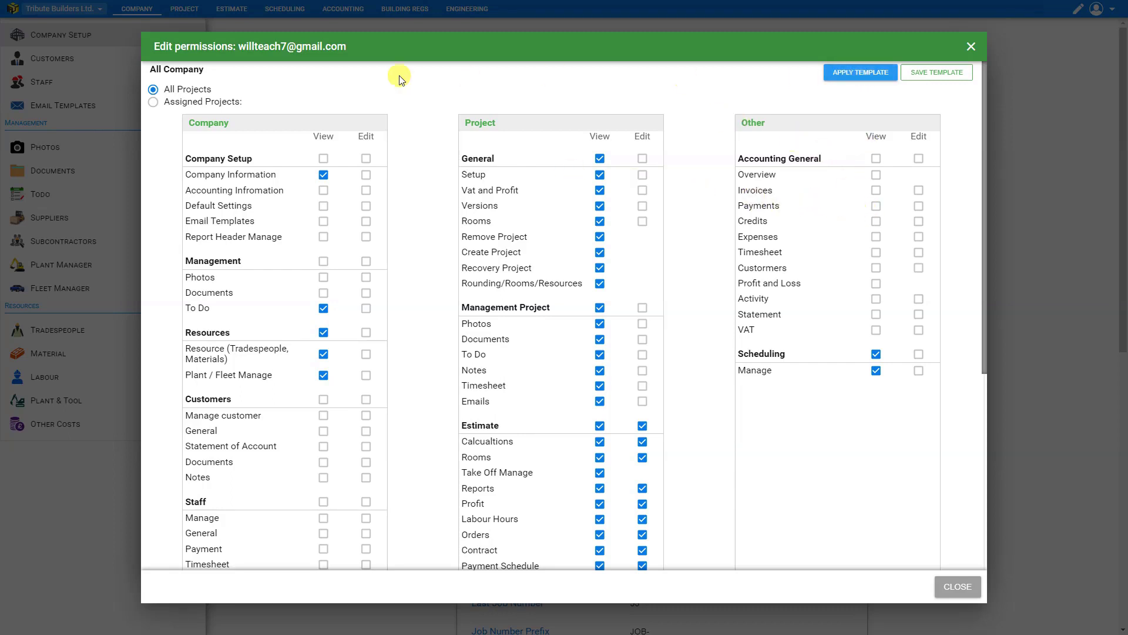
- Restrict All Company access to Assigned Projects, close, and reopen the permissions to check
click(154, 104)
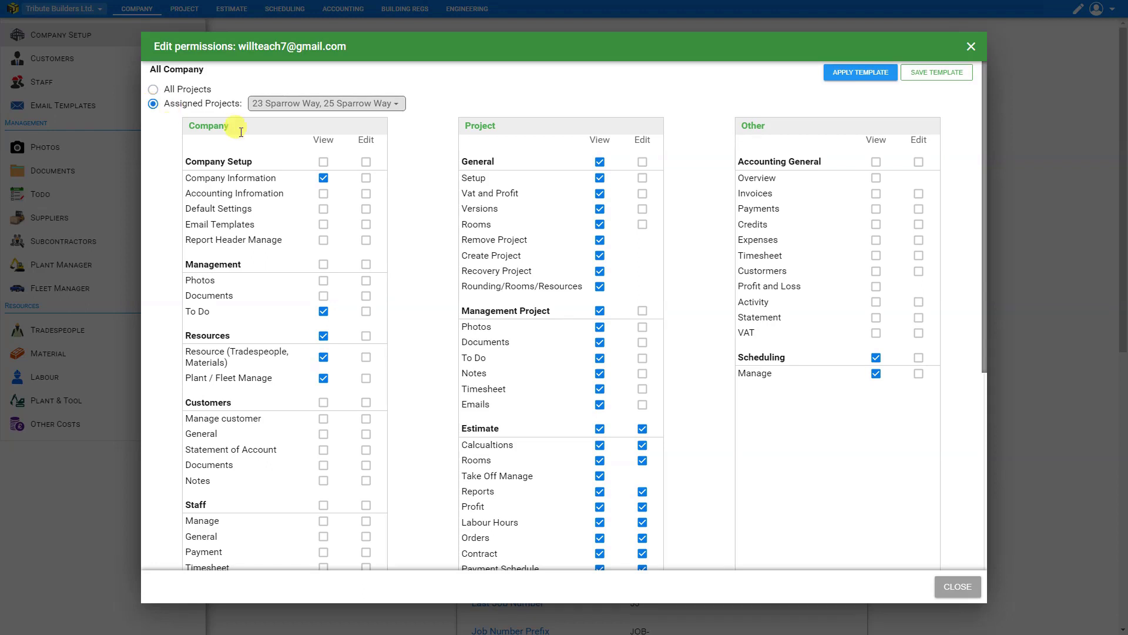
click(959, 590)
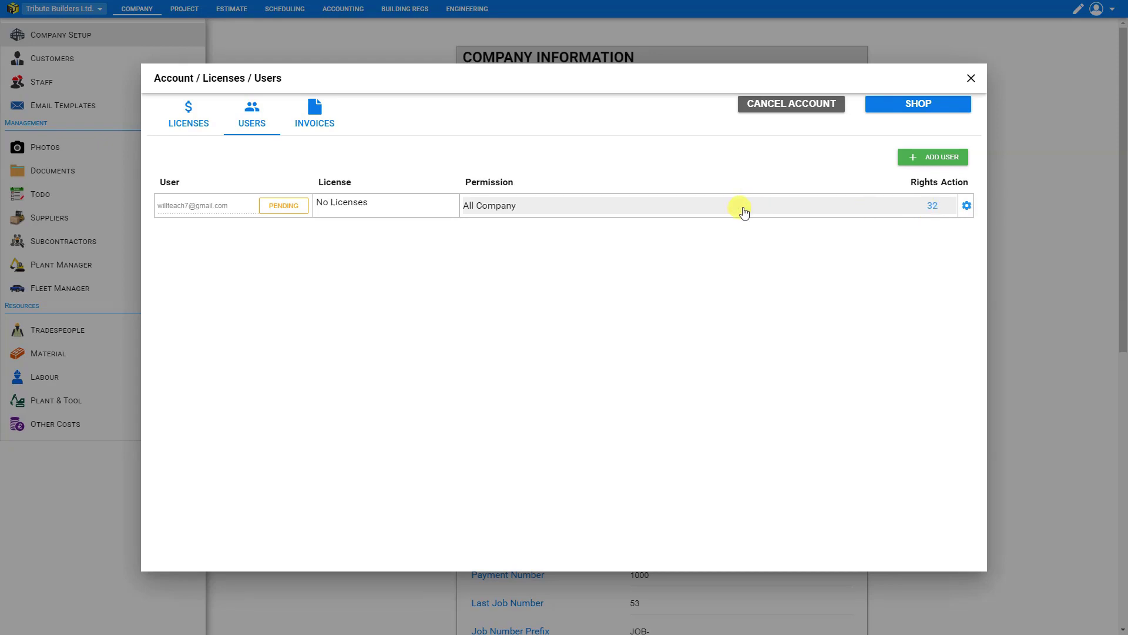
click(742, 207)
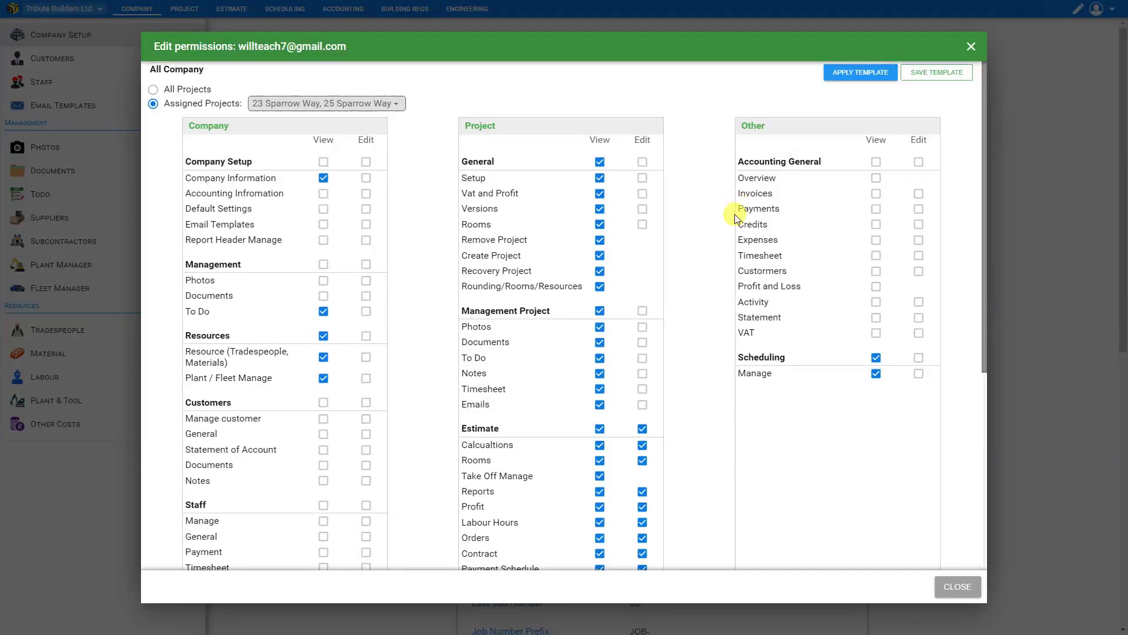
scroll(713, 244, down, 5)
scroll(713, 245, up, 5)
- Reconfirm Assigned Projects only, close the editor, and choose to add another company's permissions
click(154, 91)
click(153, 101)
click(968, 45)
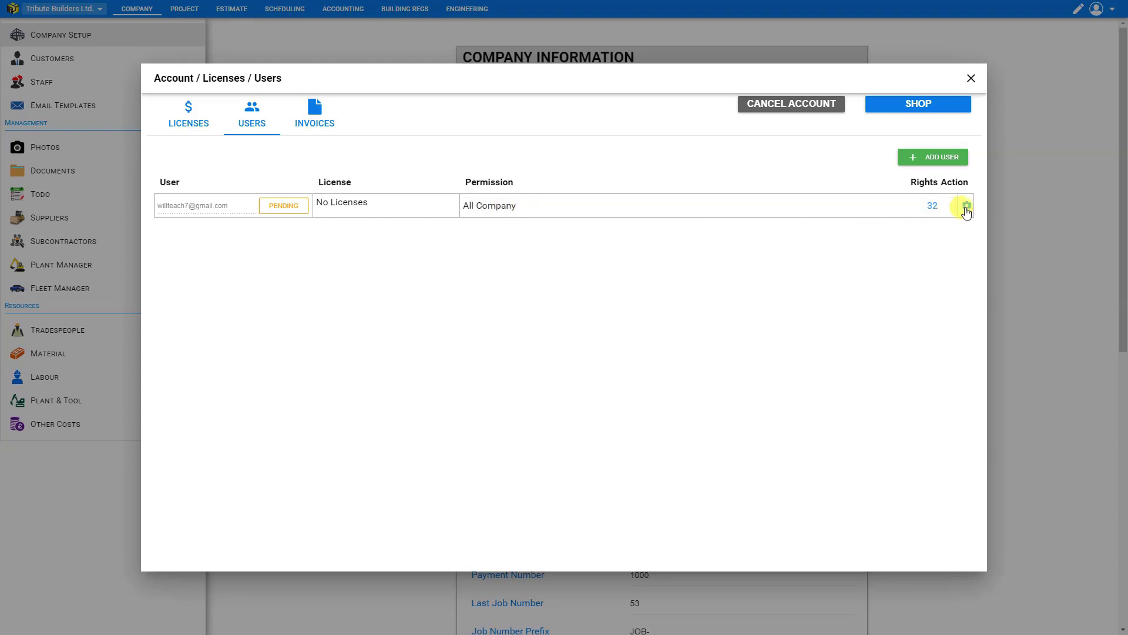
click(967, 206)
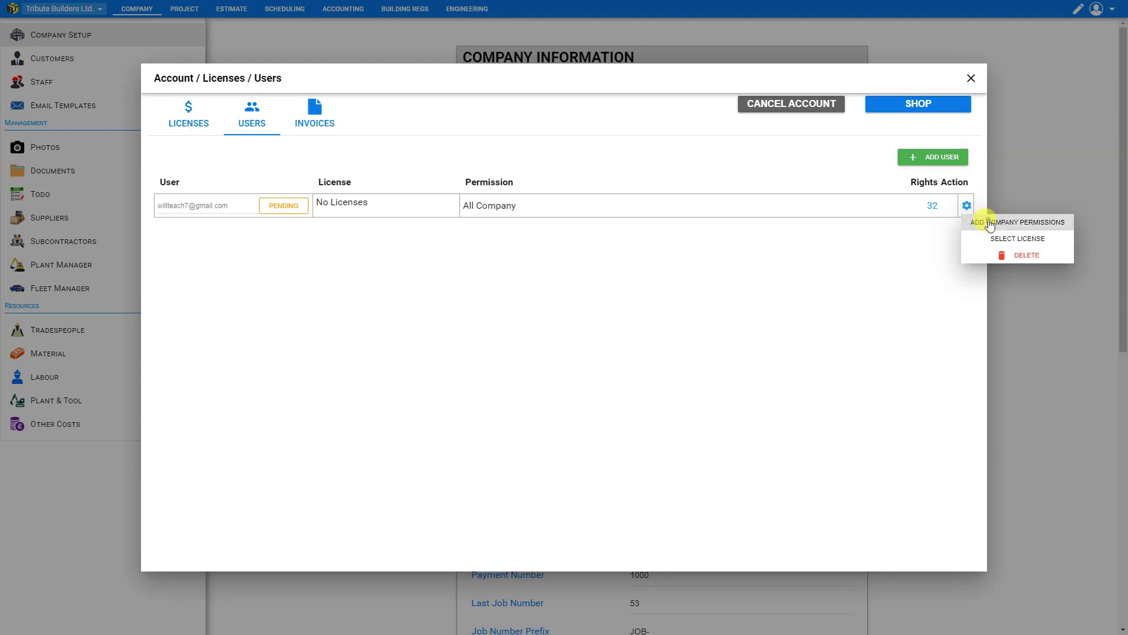
click(991, 223)
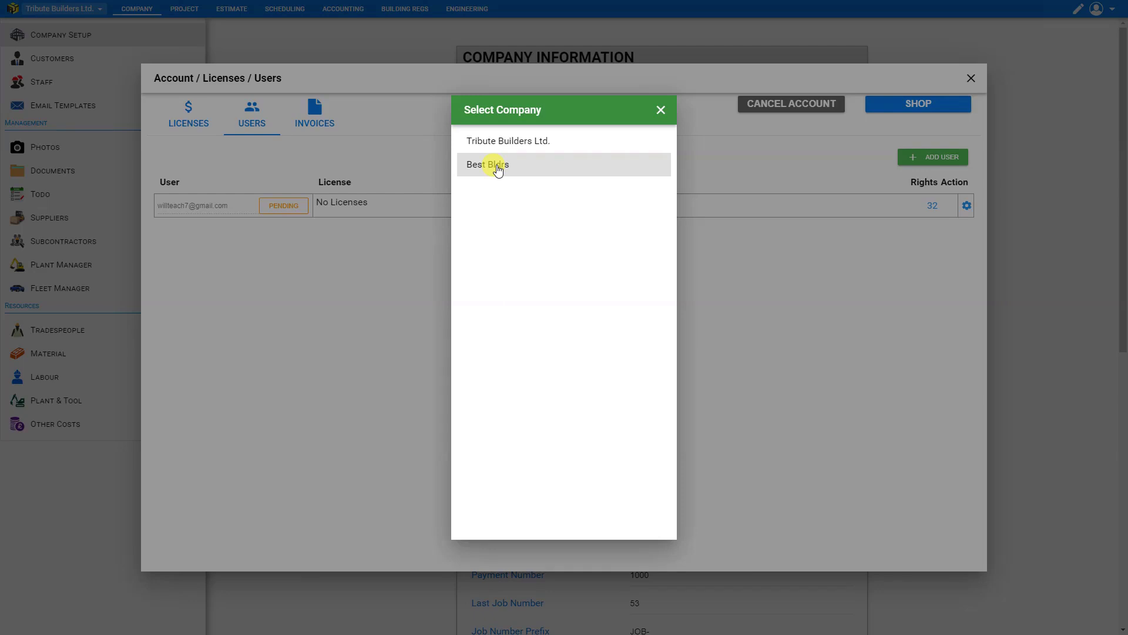
- Add Best Bldrs as a company for the user and open its empty permission settings
click(499, 171)
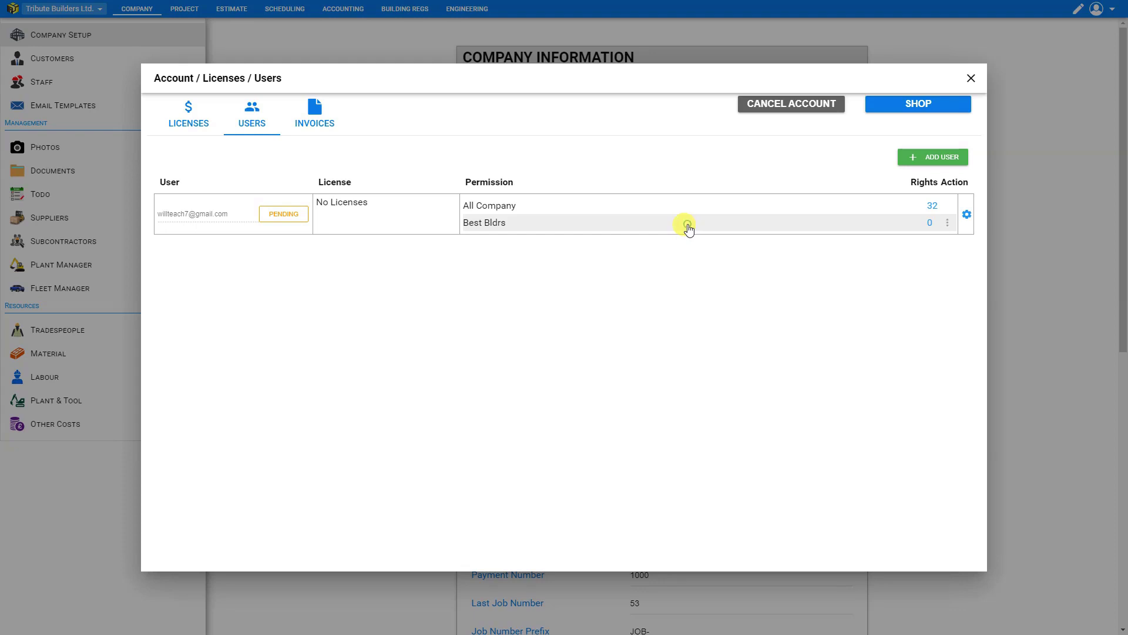
click(688, 226)
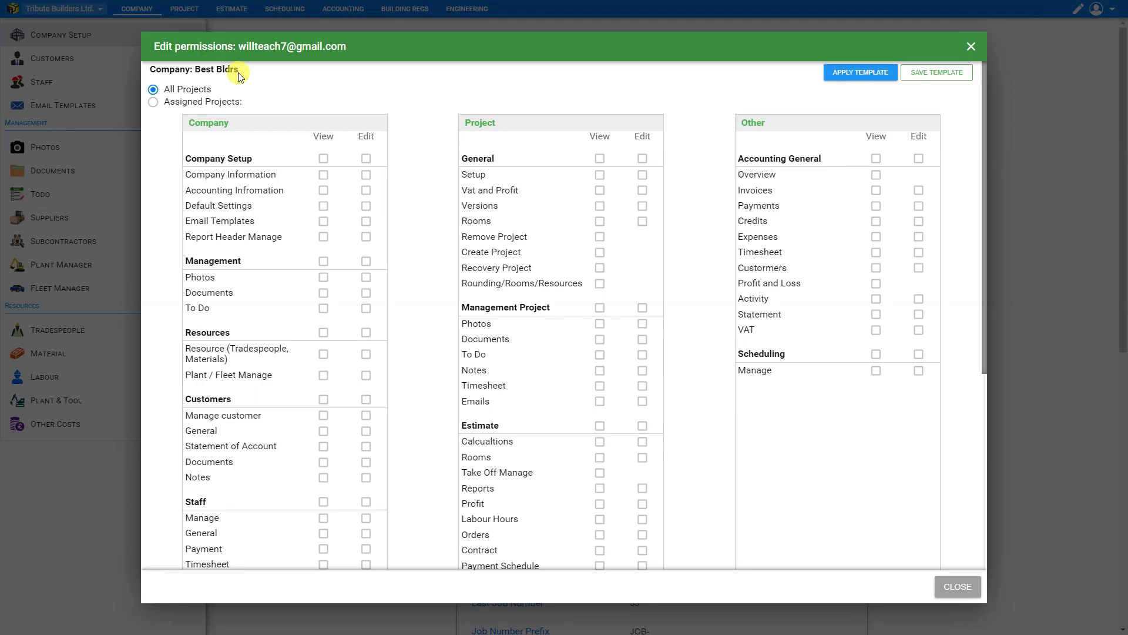
- Give Best Bldrs All Projects access with the Admin - All rights template and close
click(153, 104)
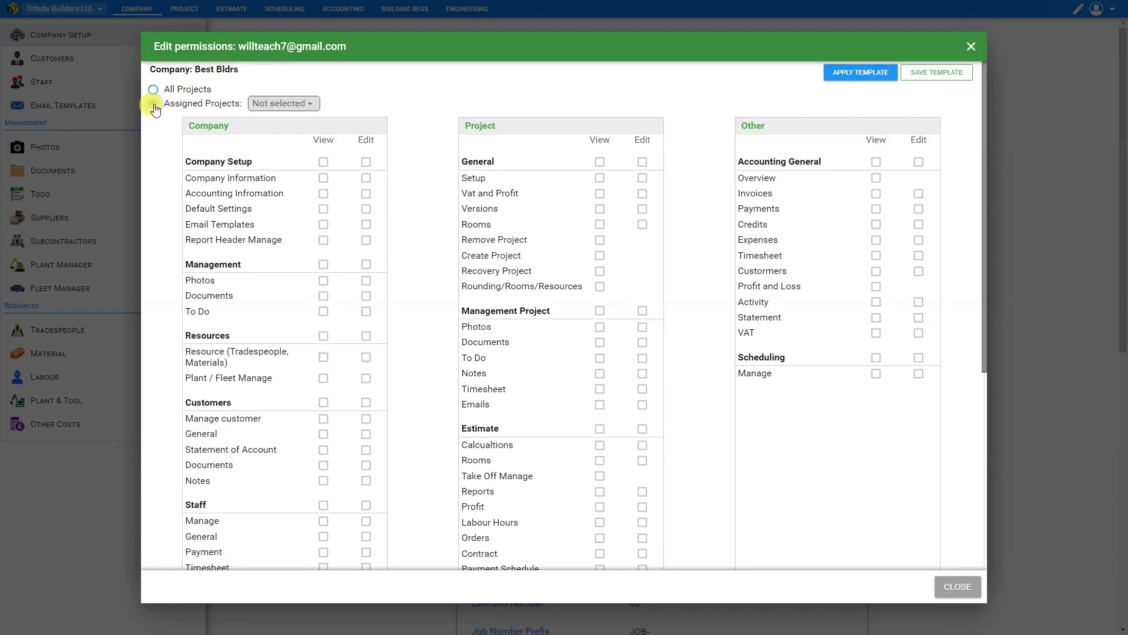
click(153, 90)
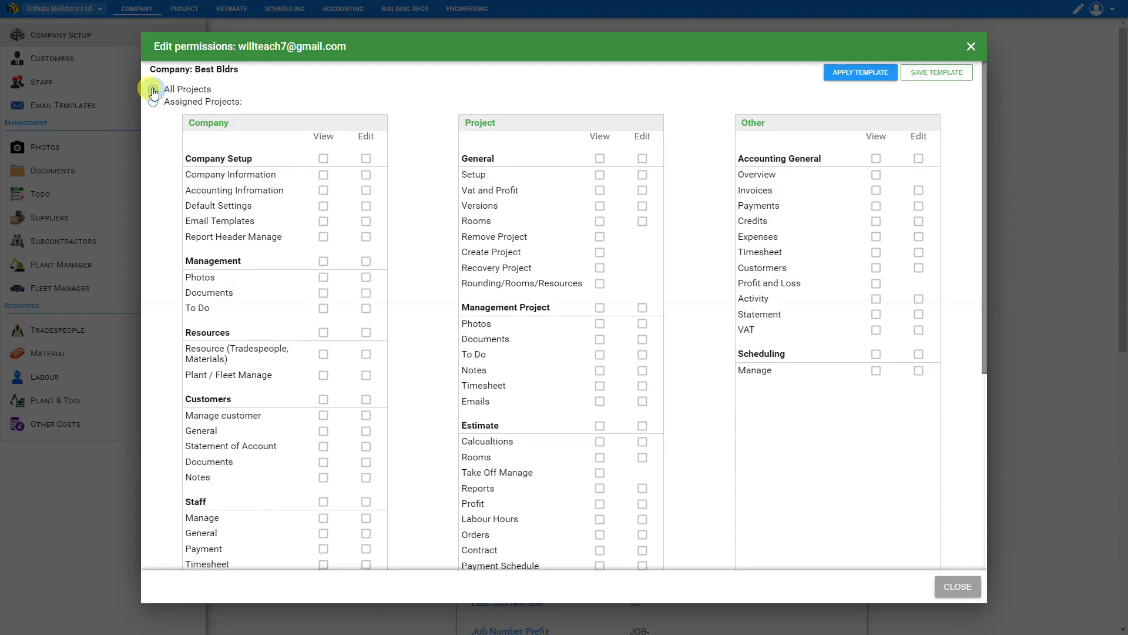
click(863, 78)
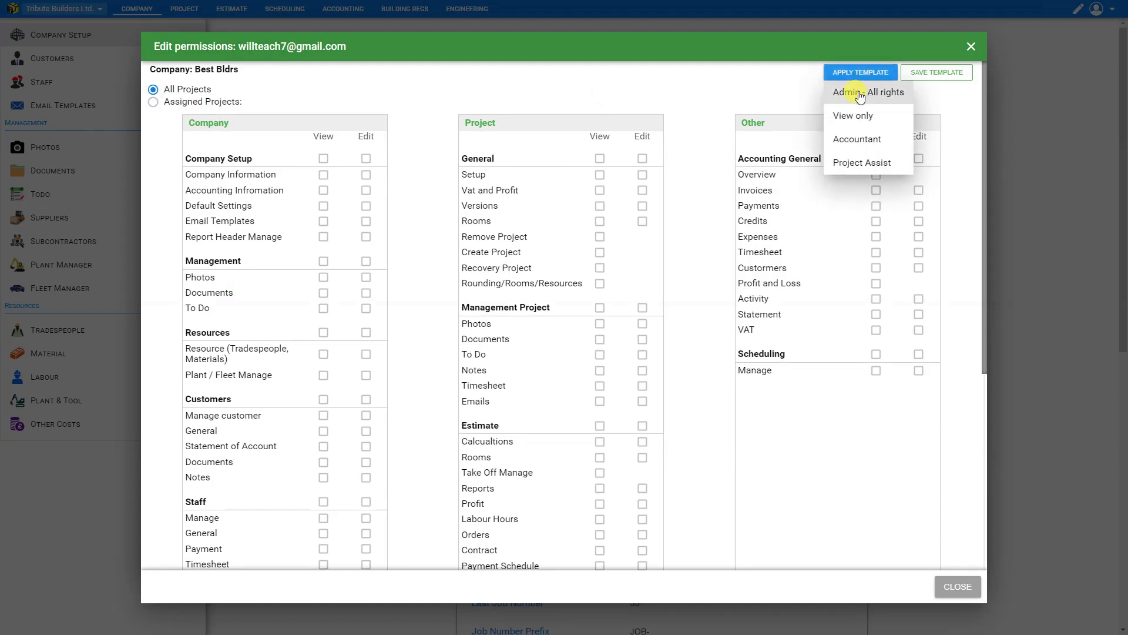
click(860, 94)
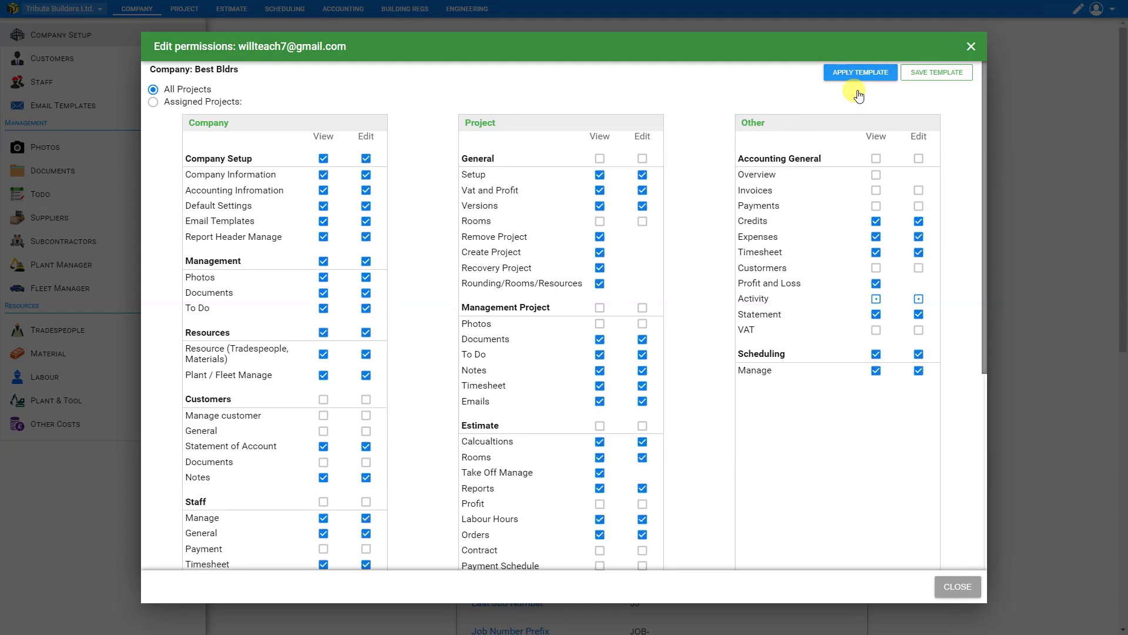
click(153, 104)
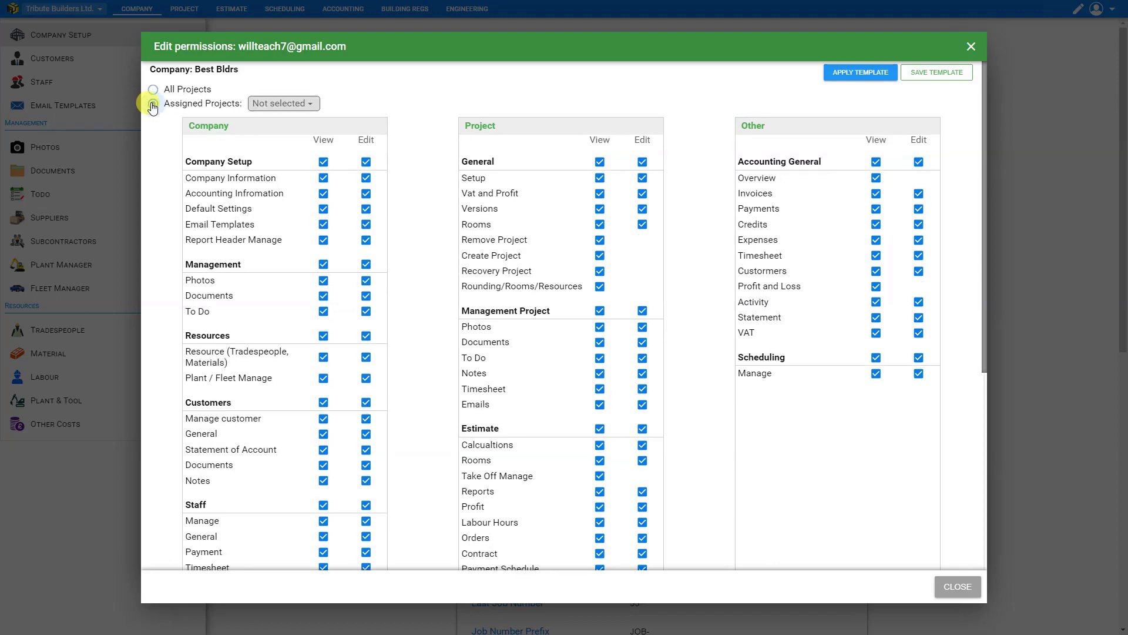
click(153, 90)
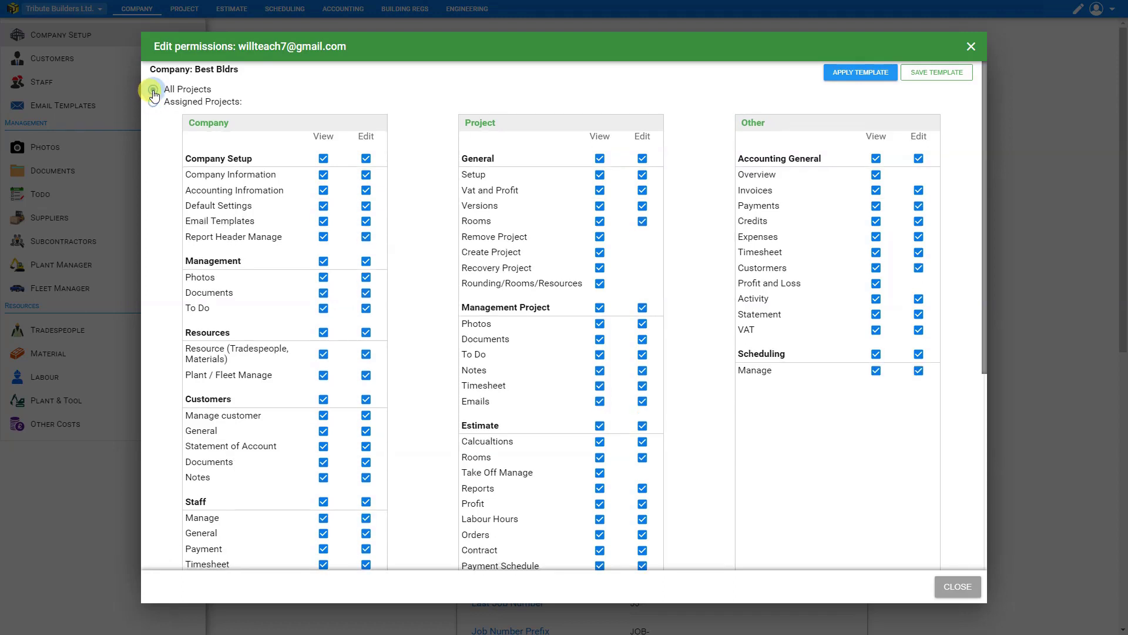
click(866, 77)
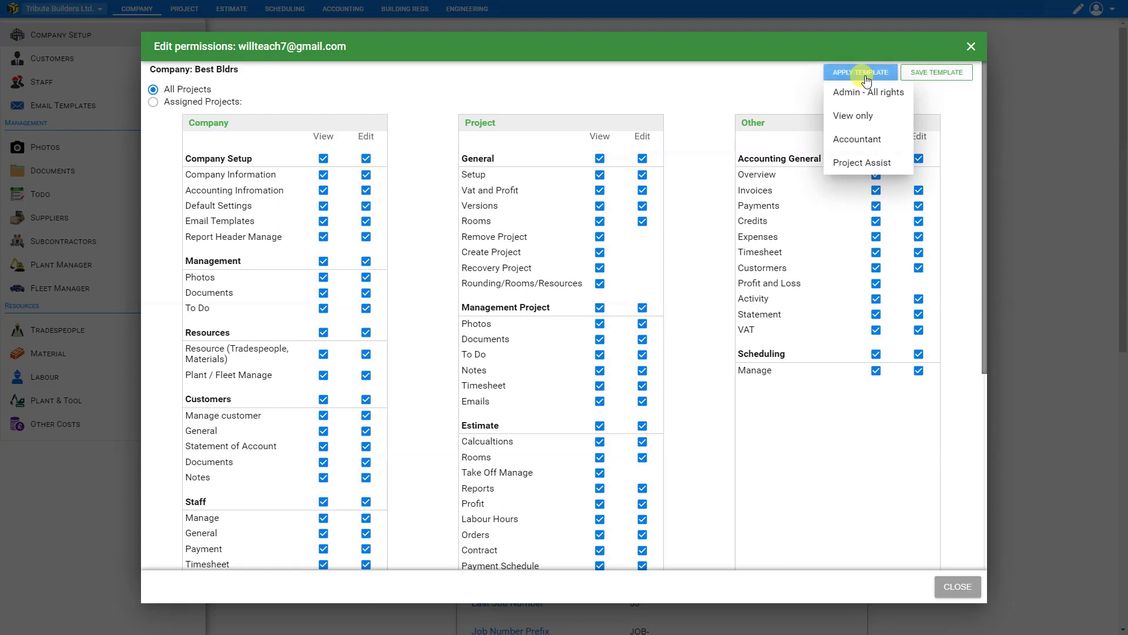
click(761, 76)
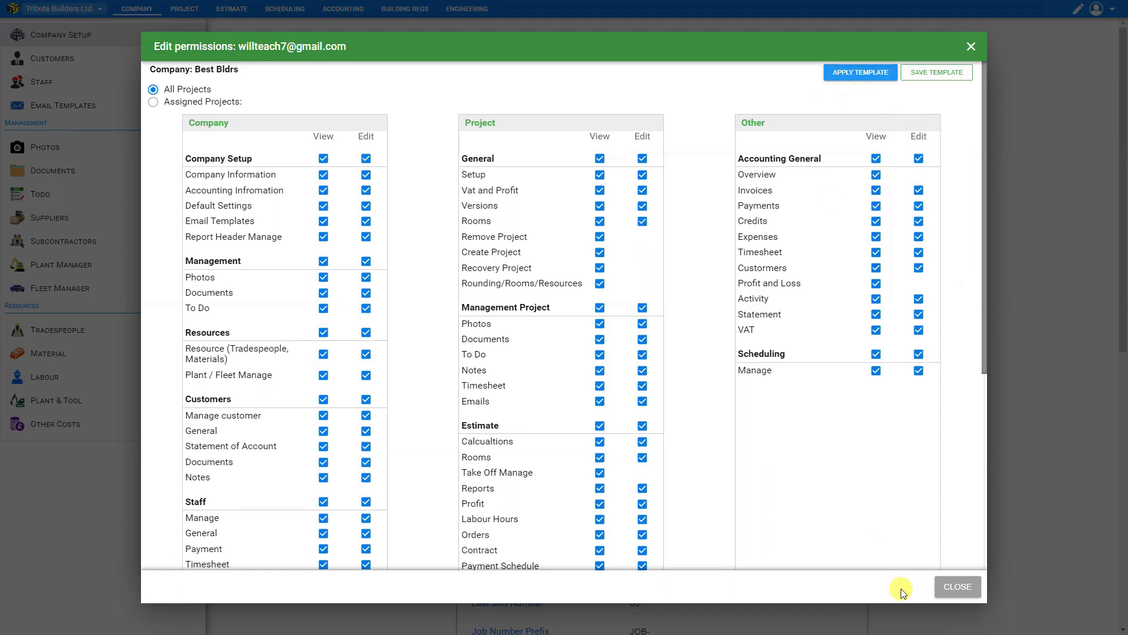
click(958, 587)
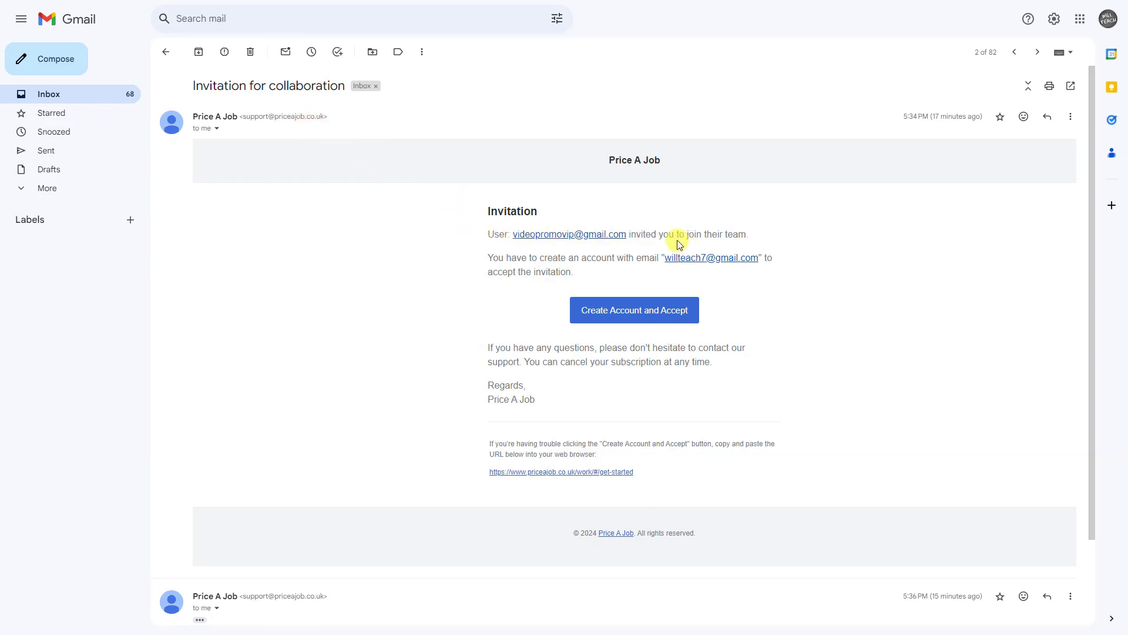
- Accept the Price A Job invitation e-mail via Create Account and Accept
click(631, 309)
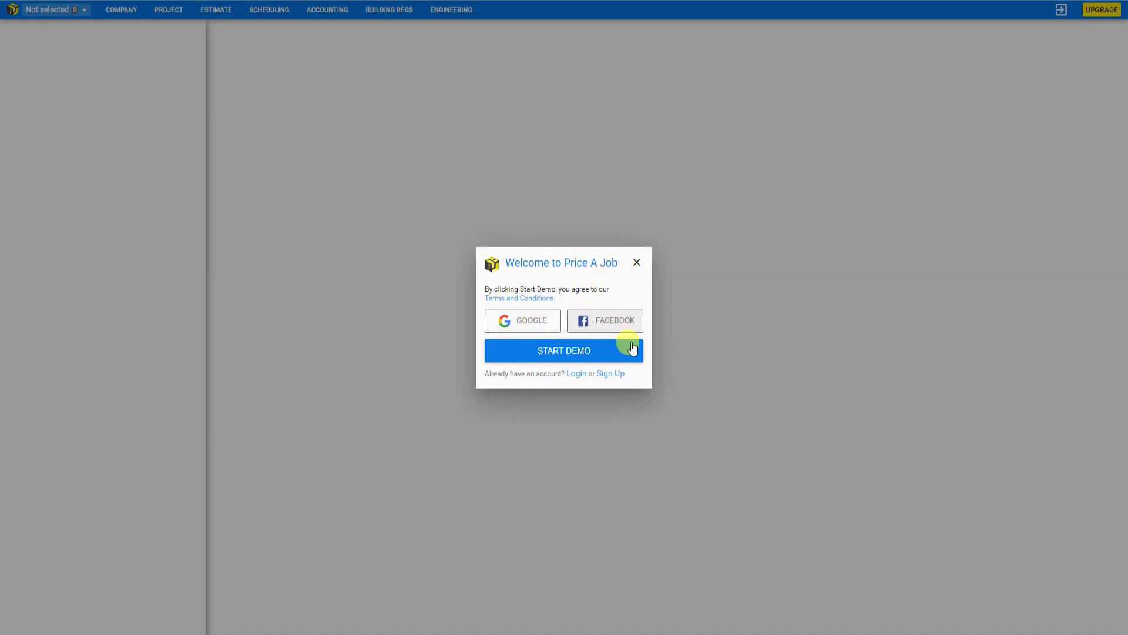
- Create an account using the pasted invited e-mail address and a password
click(636, 262)
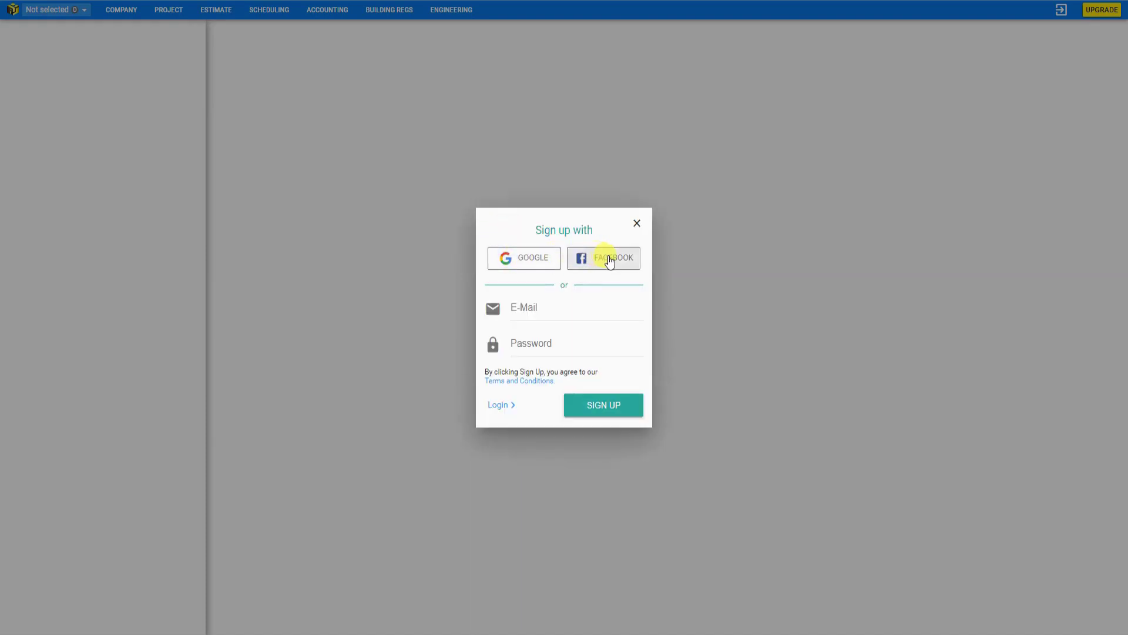
click(529, 308)
key(ctrl+v)
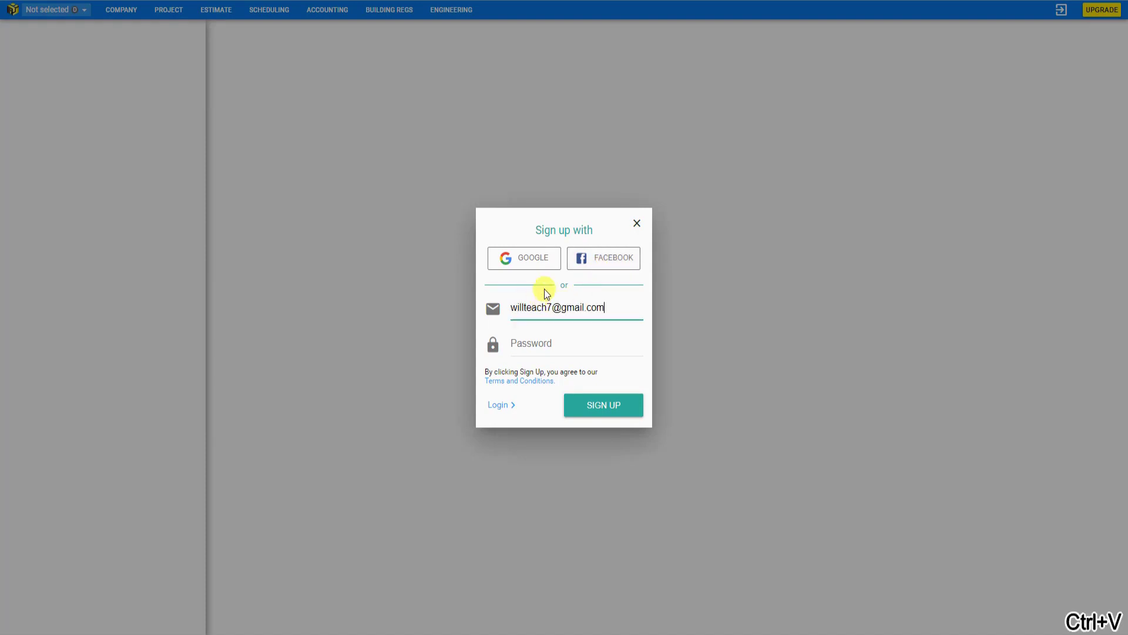
click(529, 343)
text(•••••)
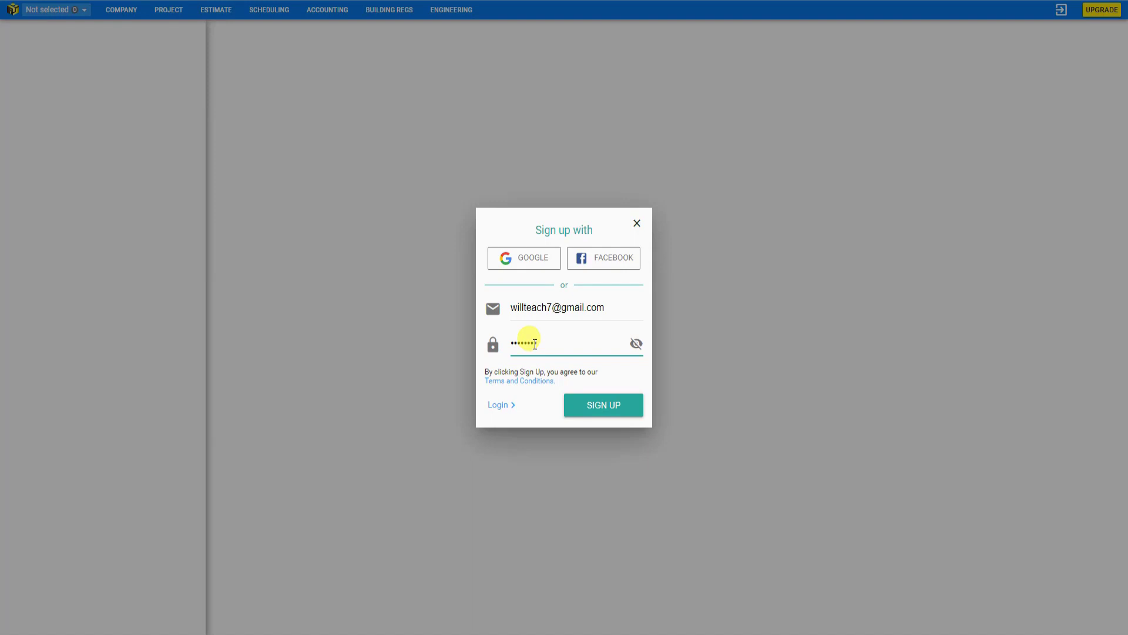
click(616, 411)
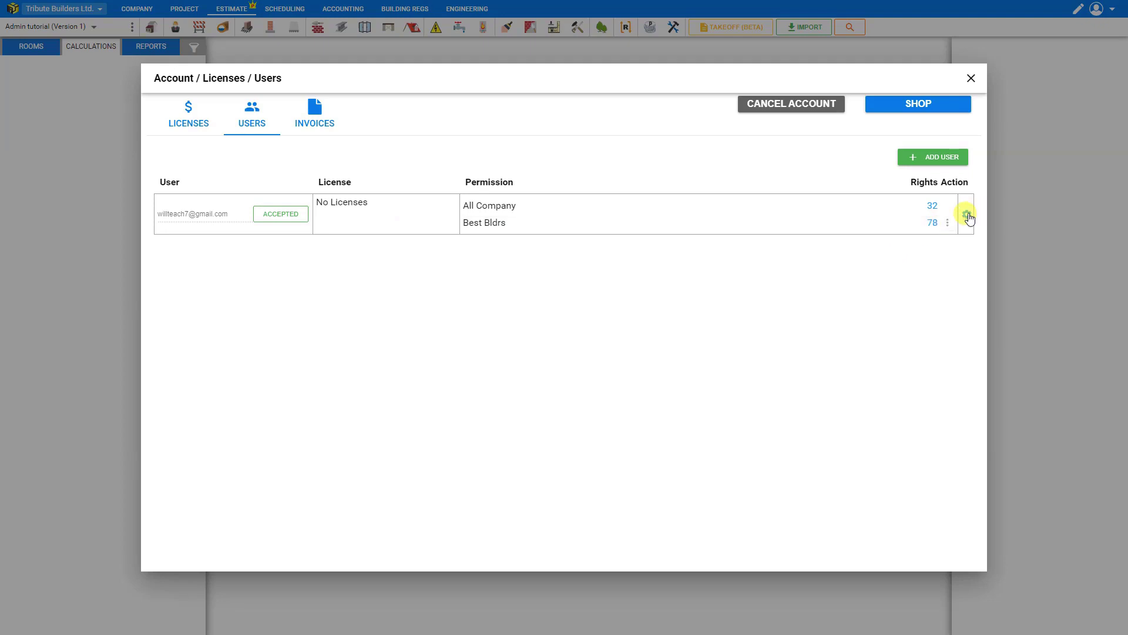
- Give the accepted user the All inclusive 13/02/2025 licence, then review their All Company permissions
click(967, 216)
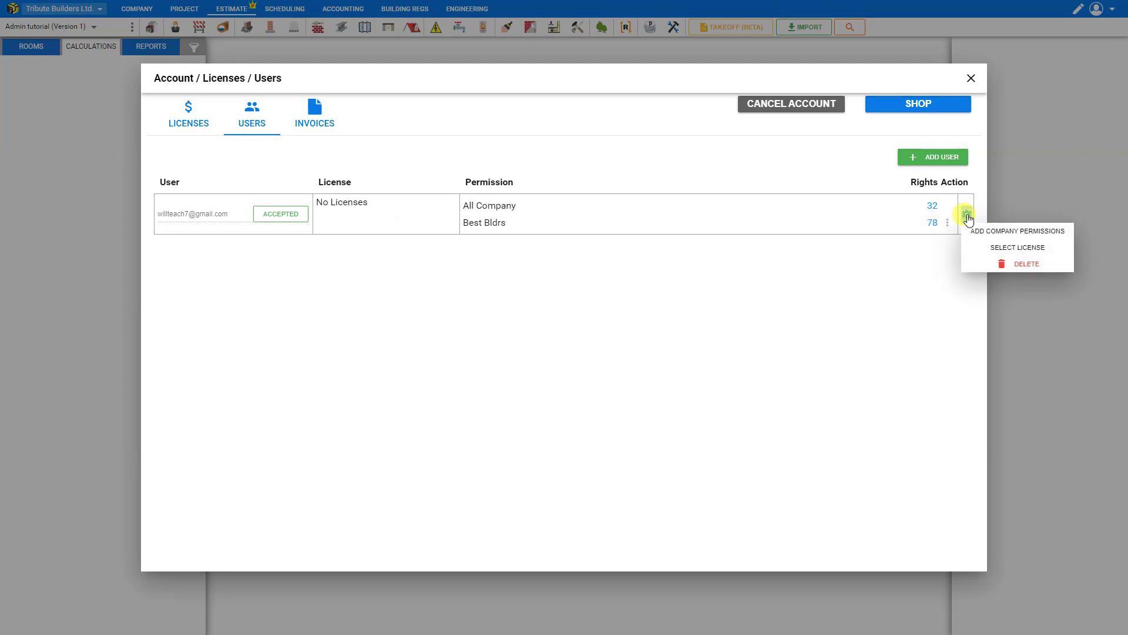
click(1013, 247)
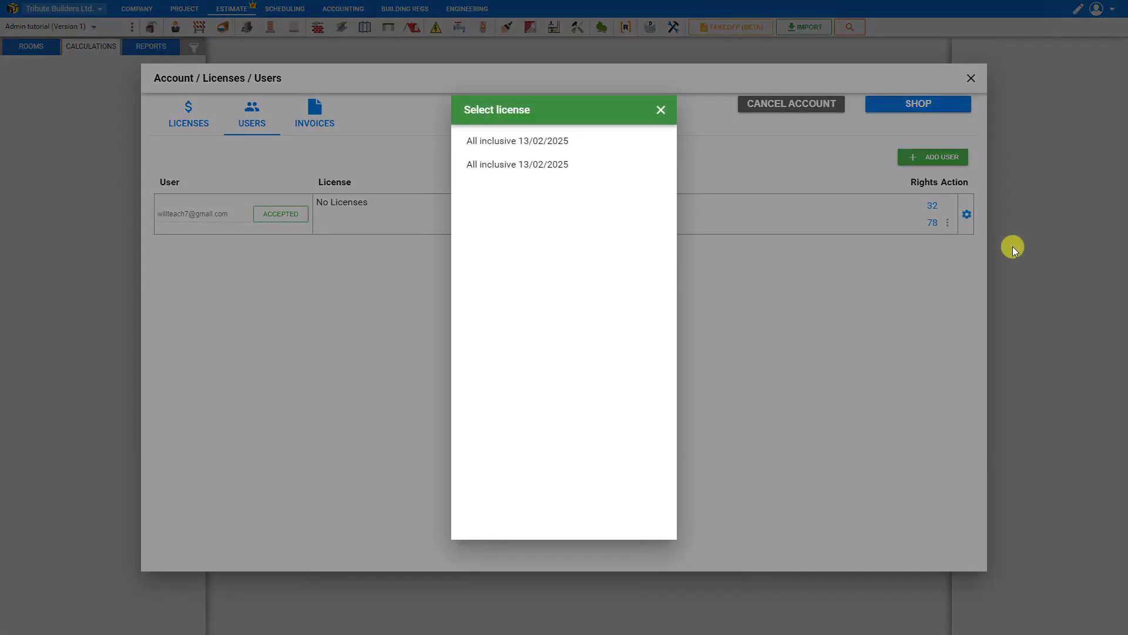
click(522, 143)
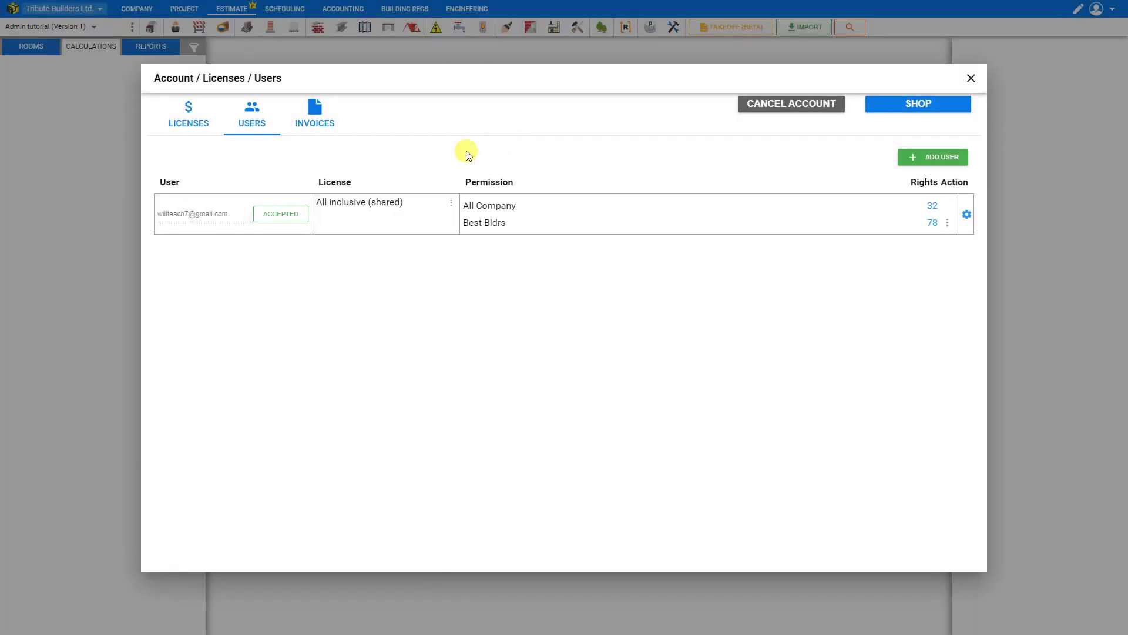
click(515, 205)
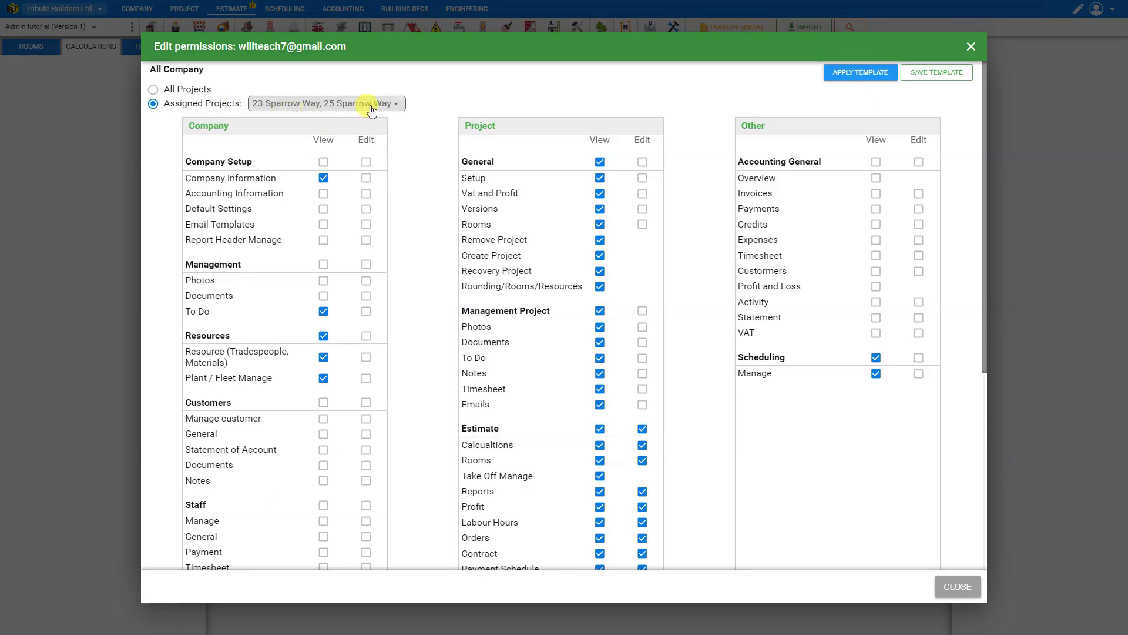
click(971, 47)
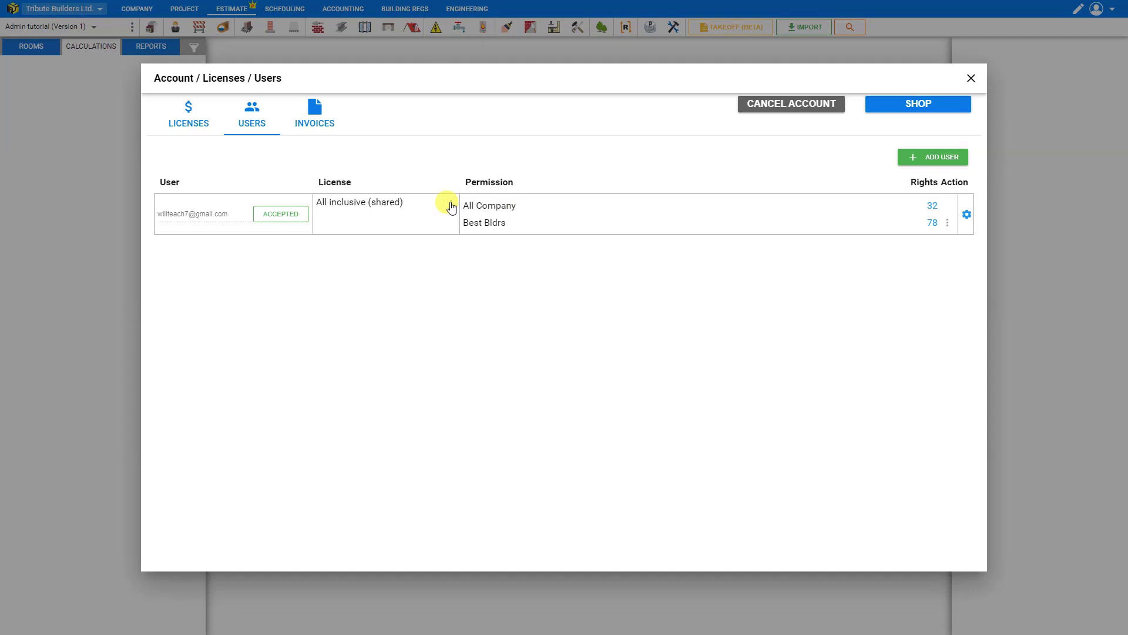
click(452, 206)
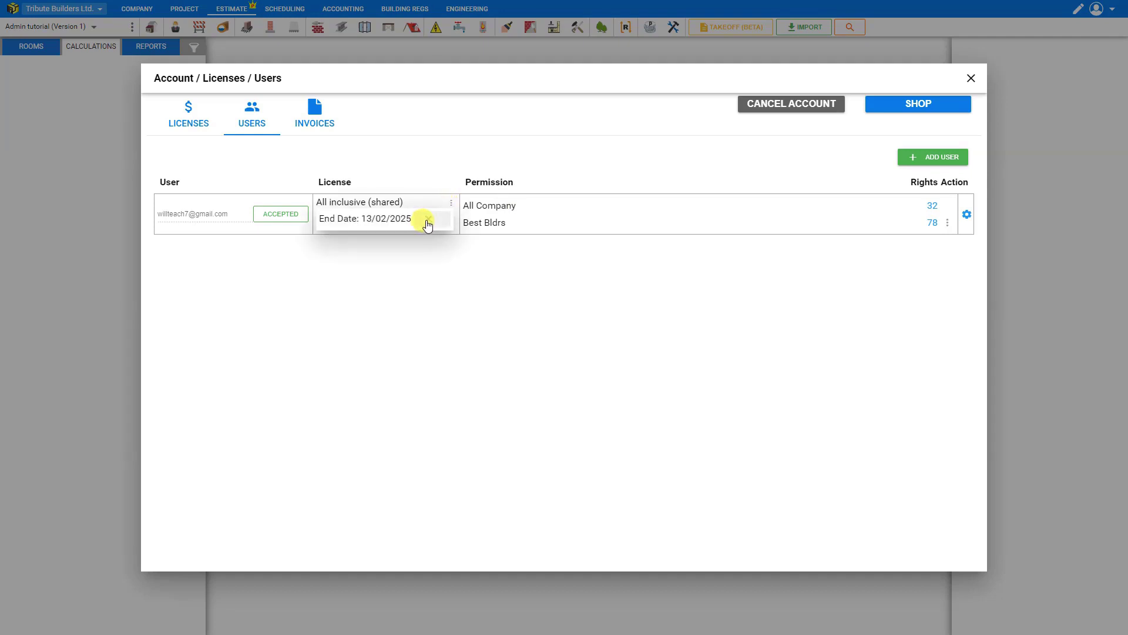
click(427, 220)
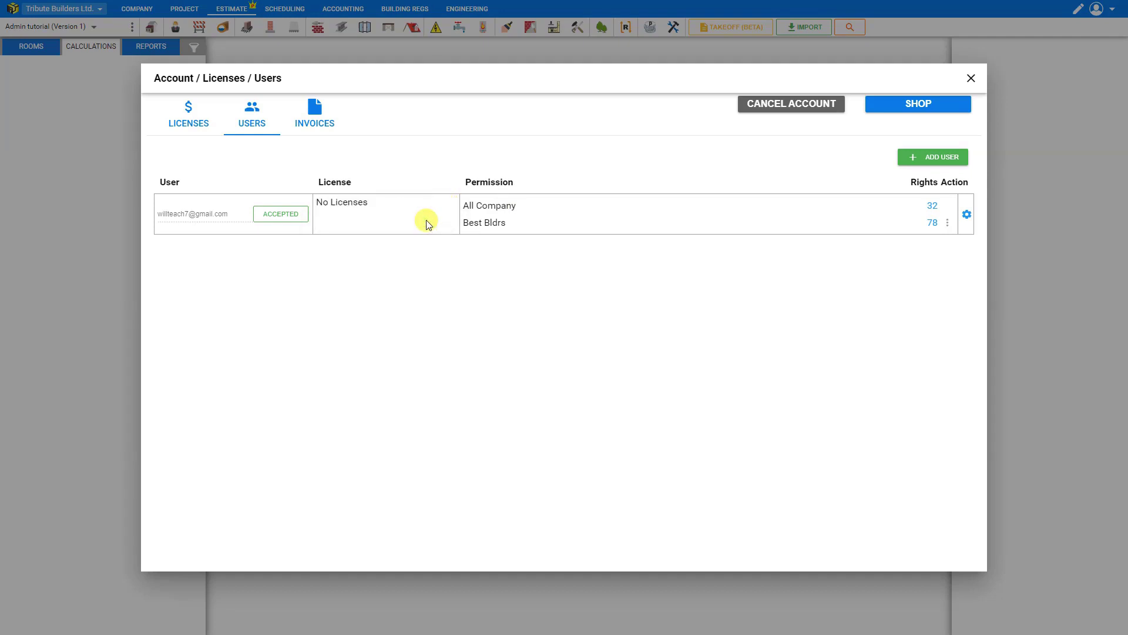
click(967, 215)
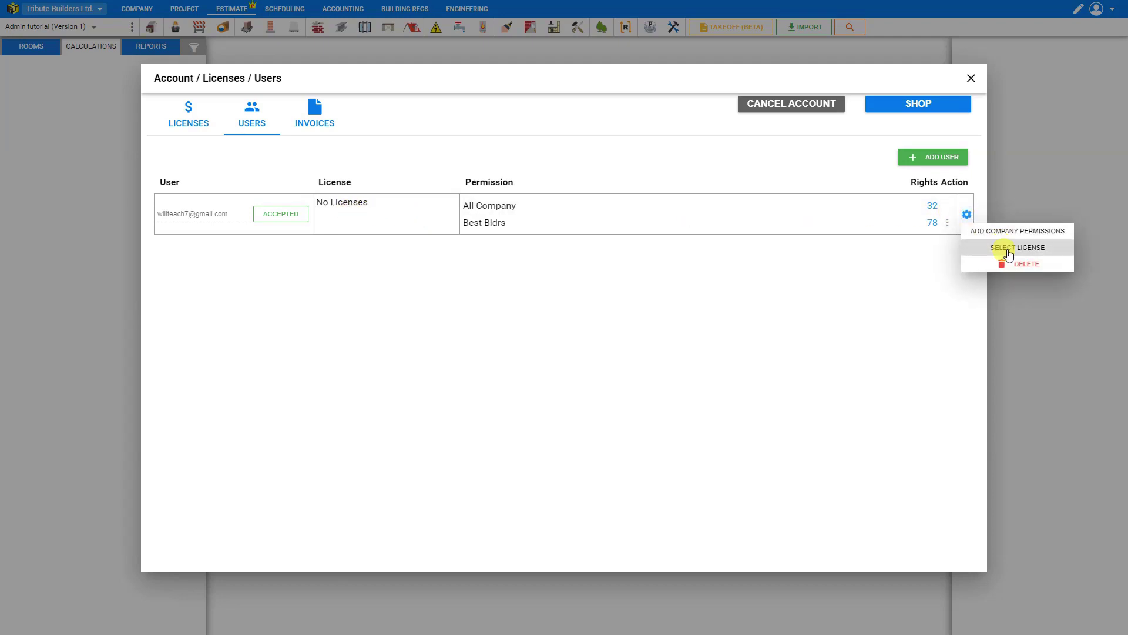
click(1009, 253)
click(521, 144)
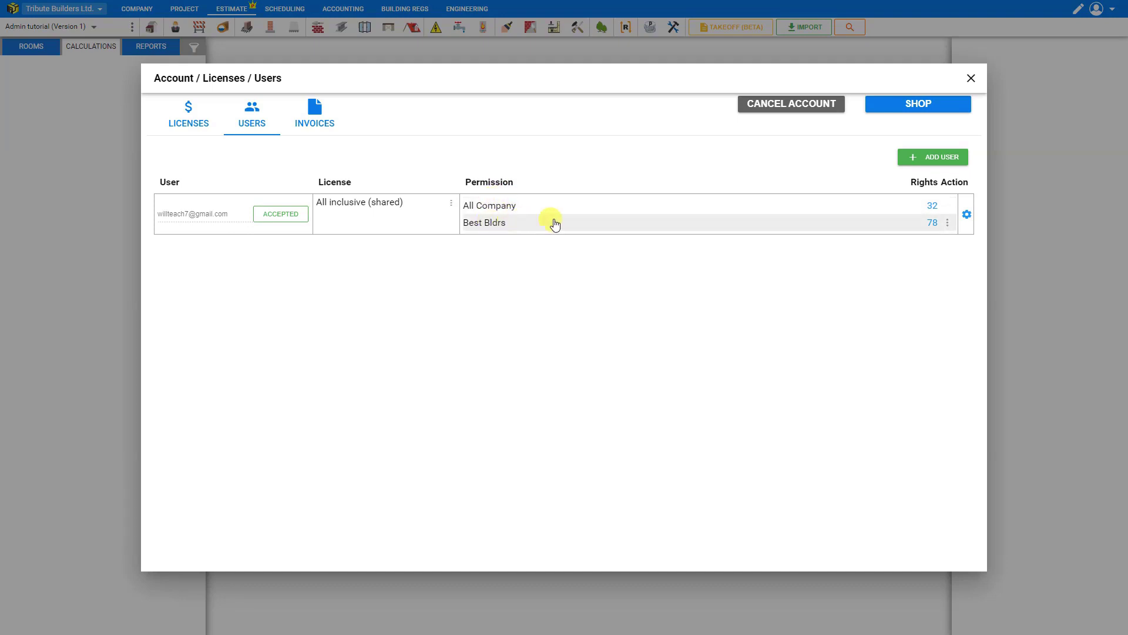
click(767, 220)
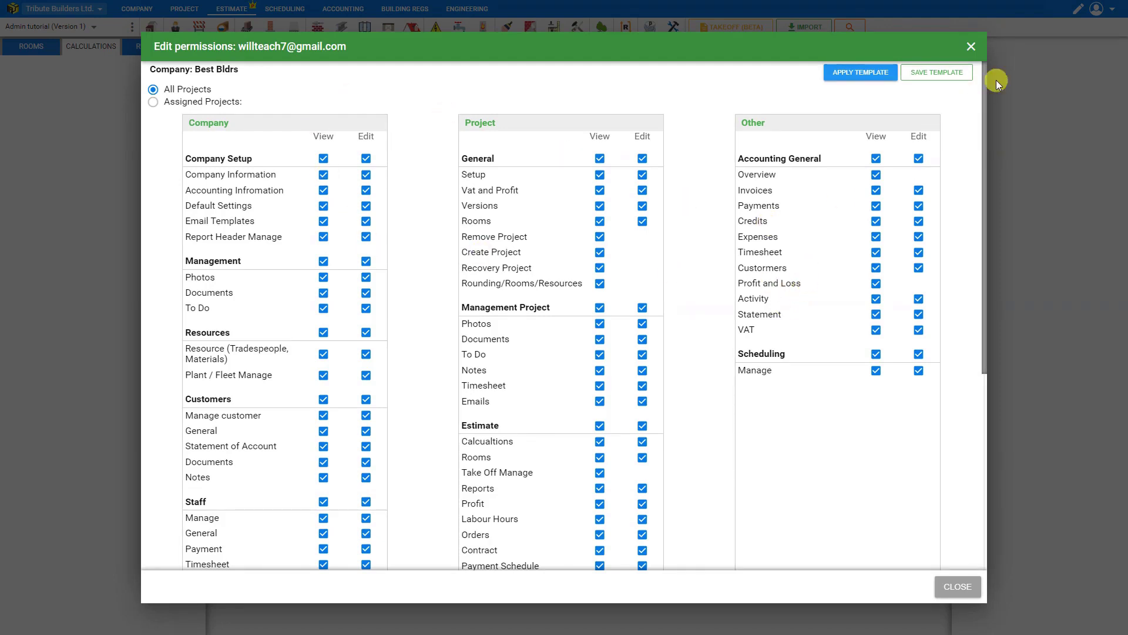
click(971, 45)
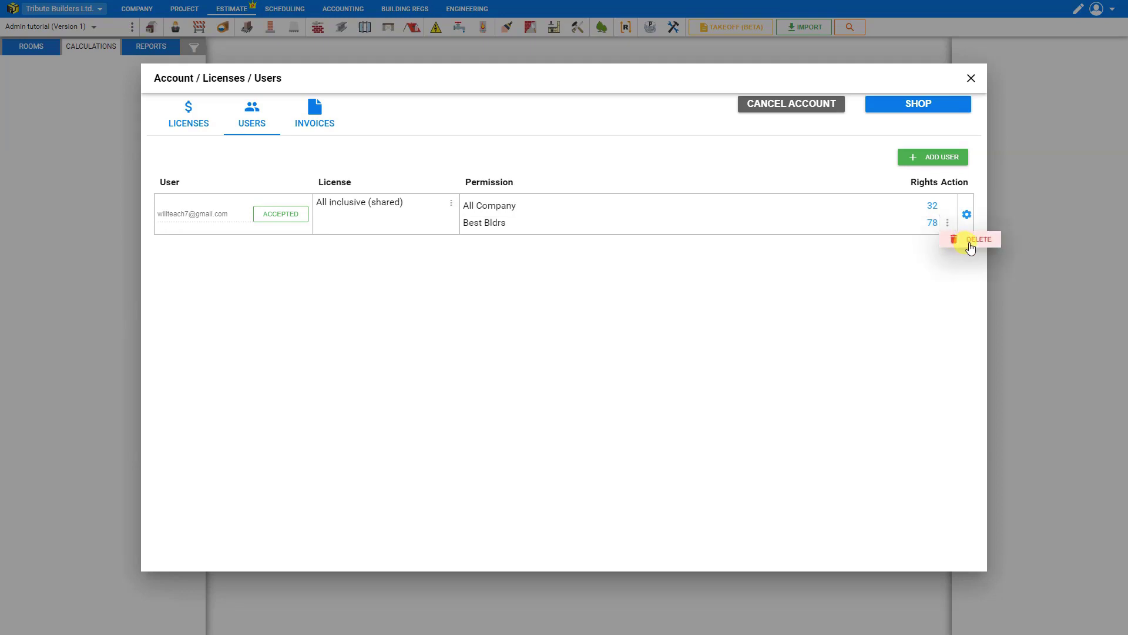
click(941, 265)
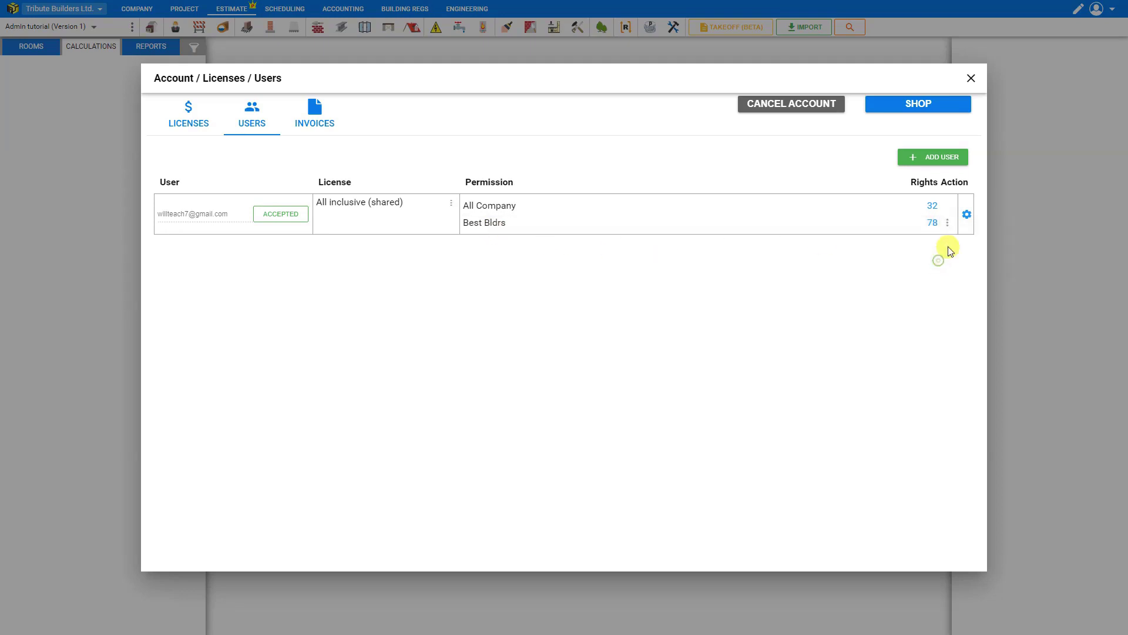
click(968, 216)
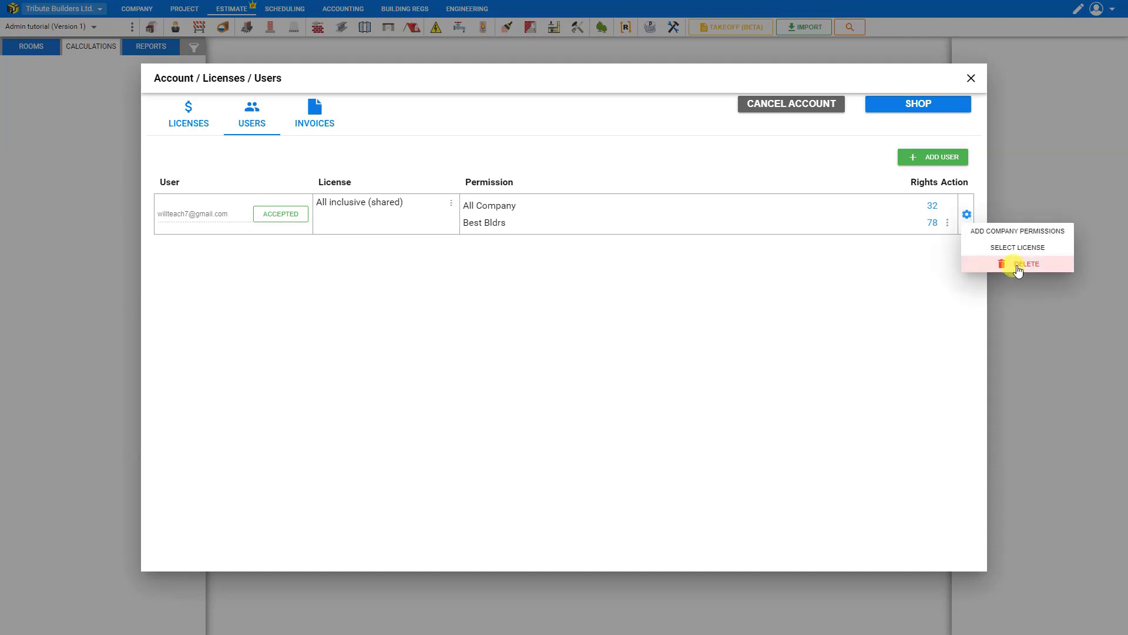
click(911, 276)
click(969, 222)
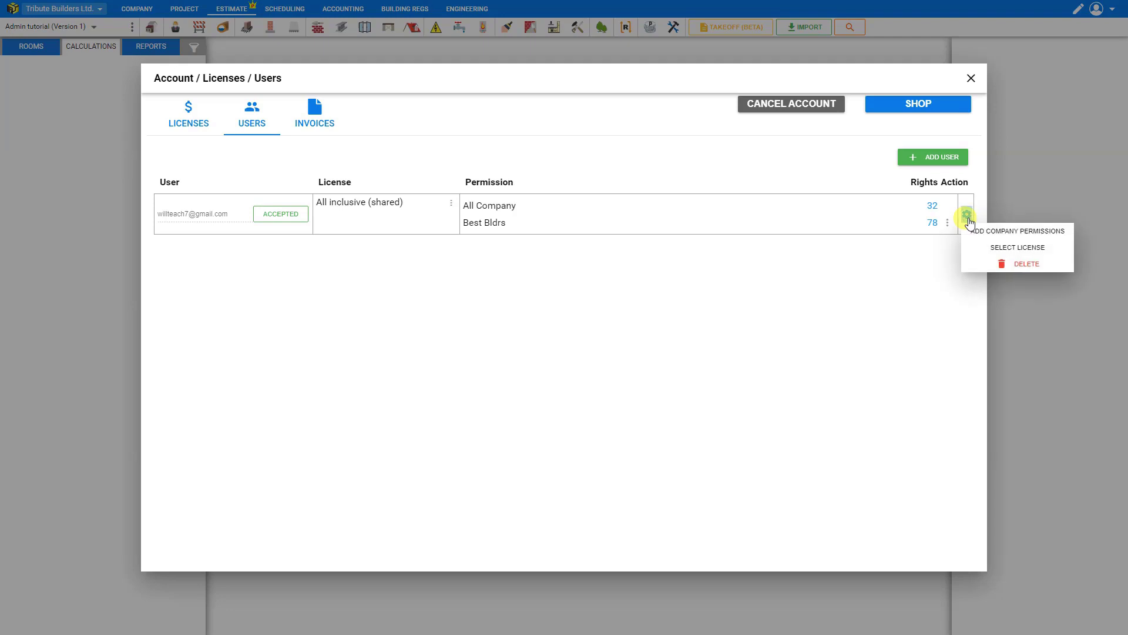
click(715, 224)
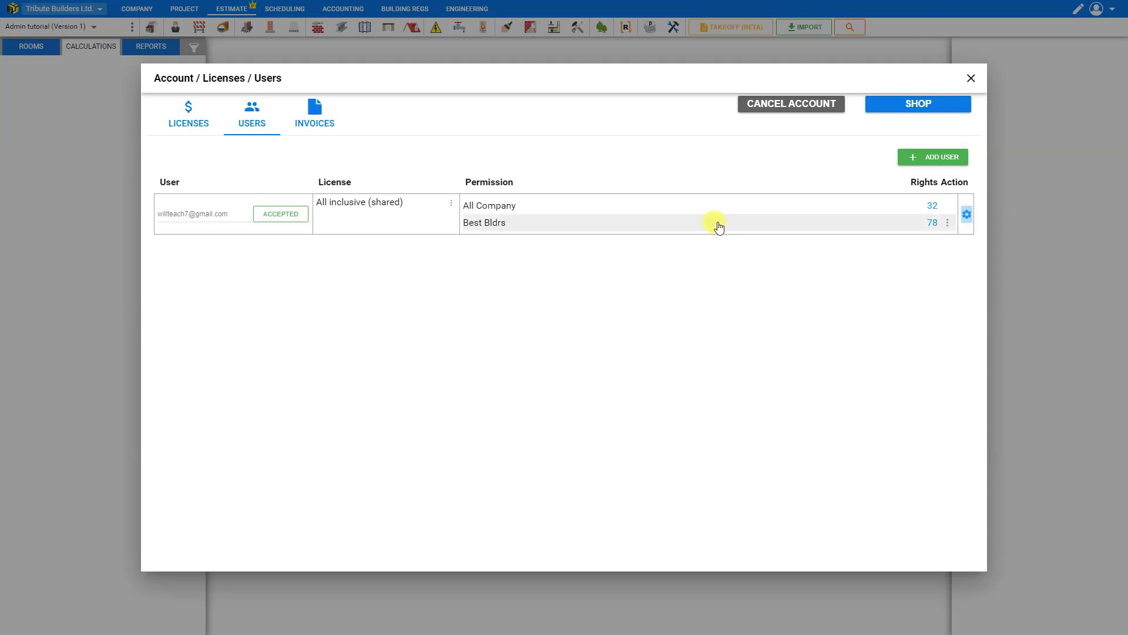
- Check My License in the LICENSES list, then go to the website's Pricing page
click(191, 121)
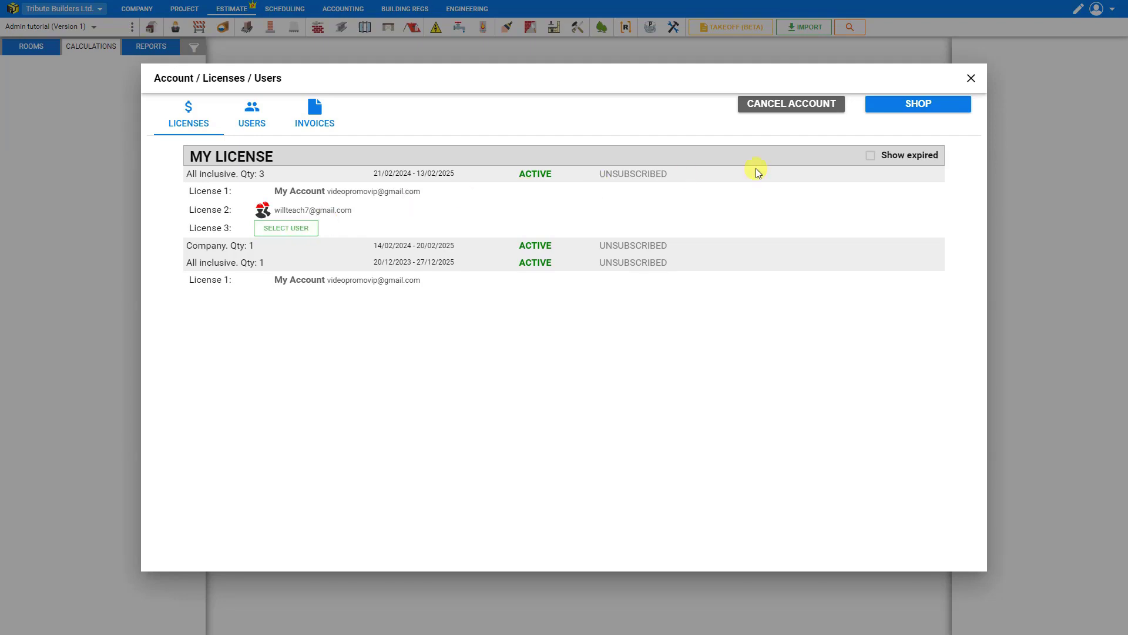
click(913, 110)
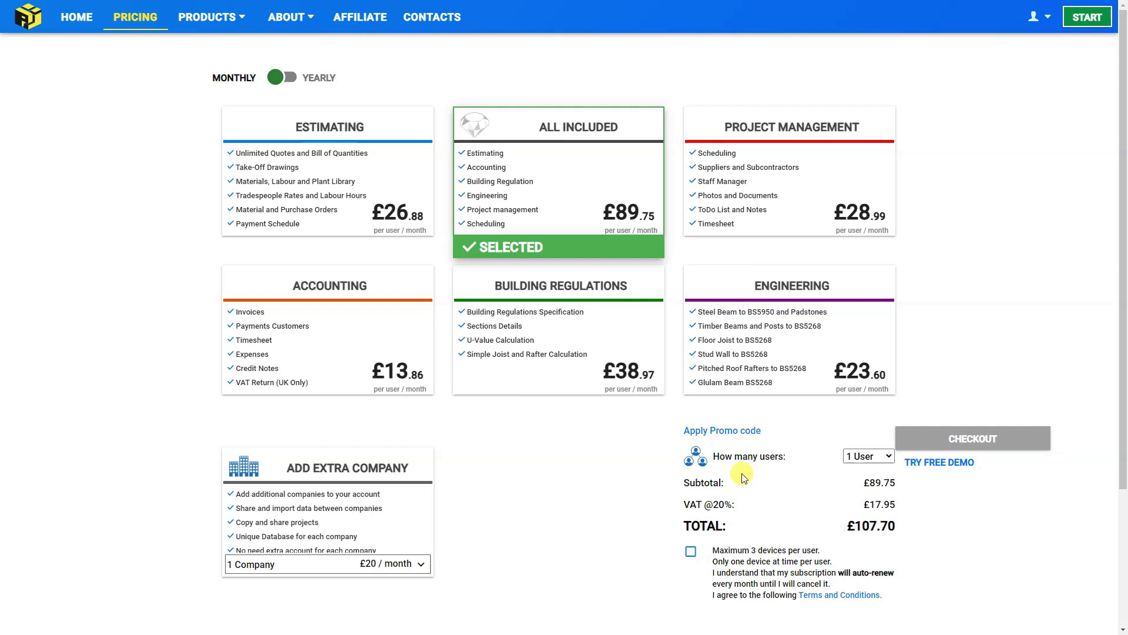
- Order All Inclusive yearly for 1 user, accept the terms, and proceed to checkout
click(890, 458)
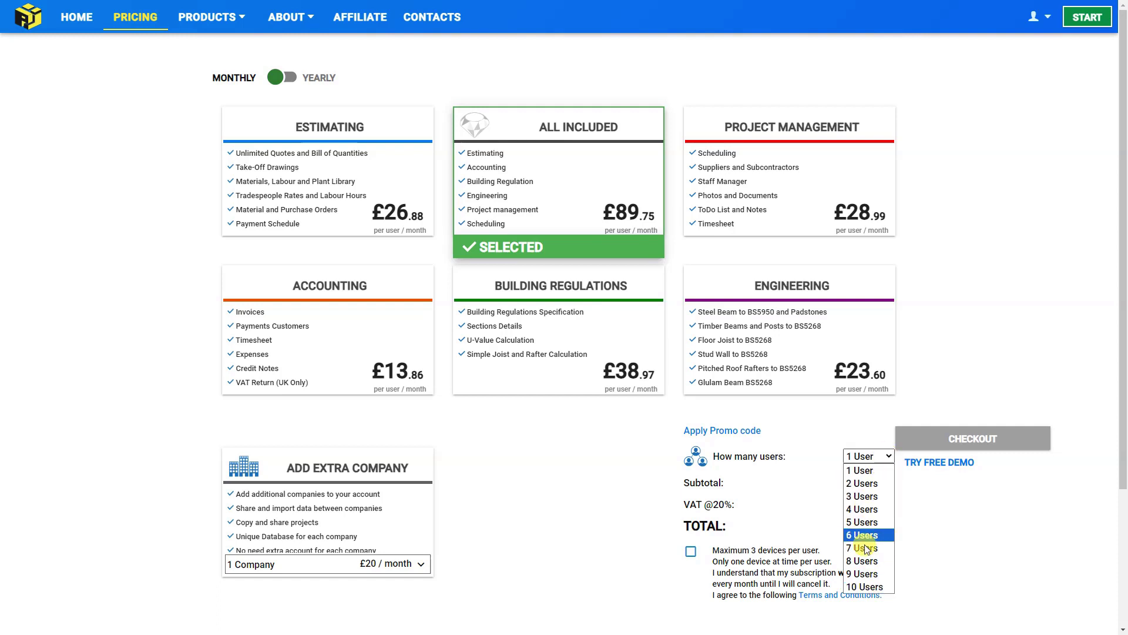
click(866, 470)
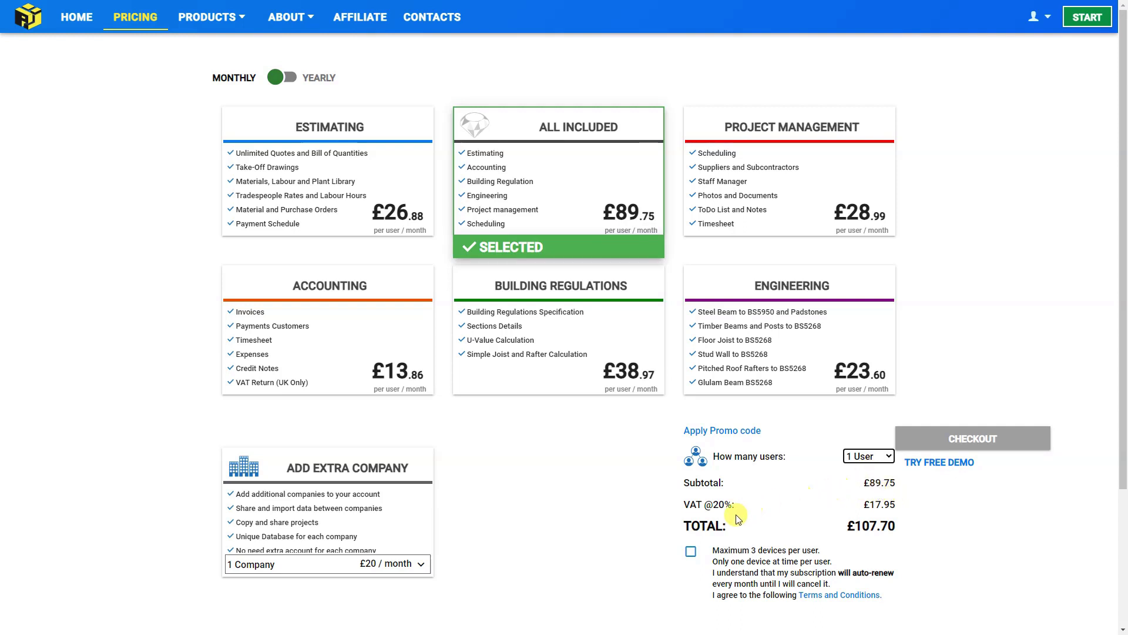
click(691, 553)
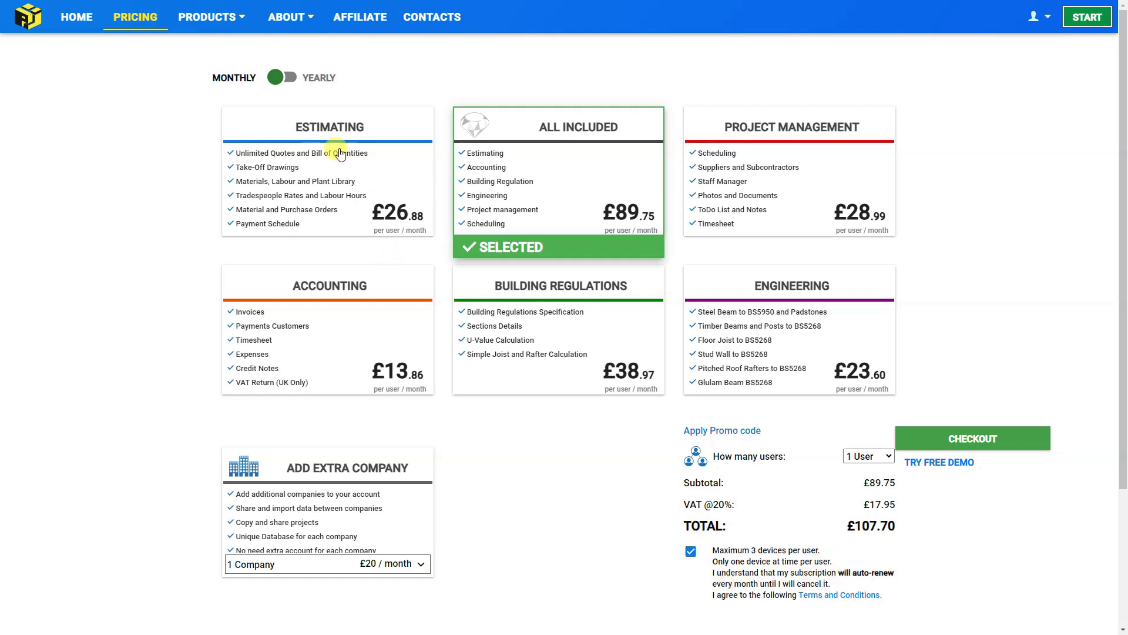
click(286, 78)
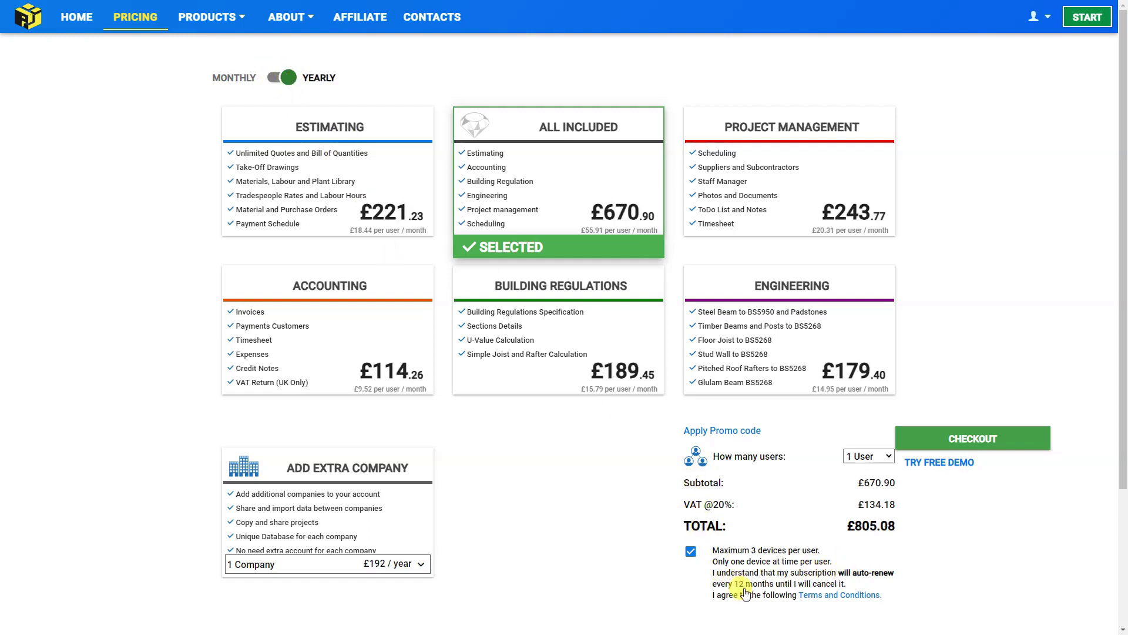
click(841, 596)
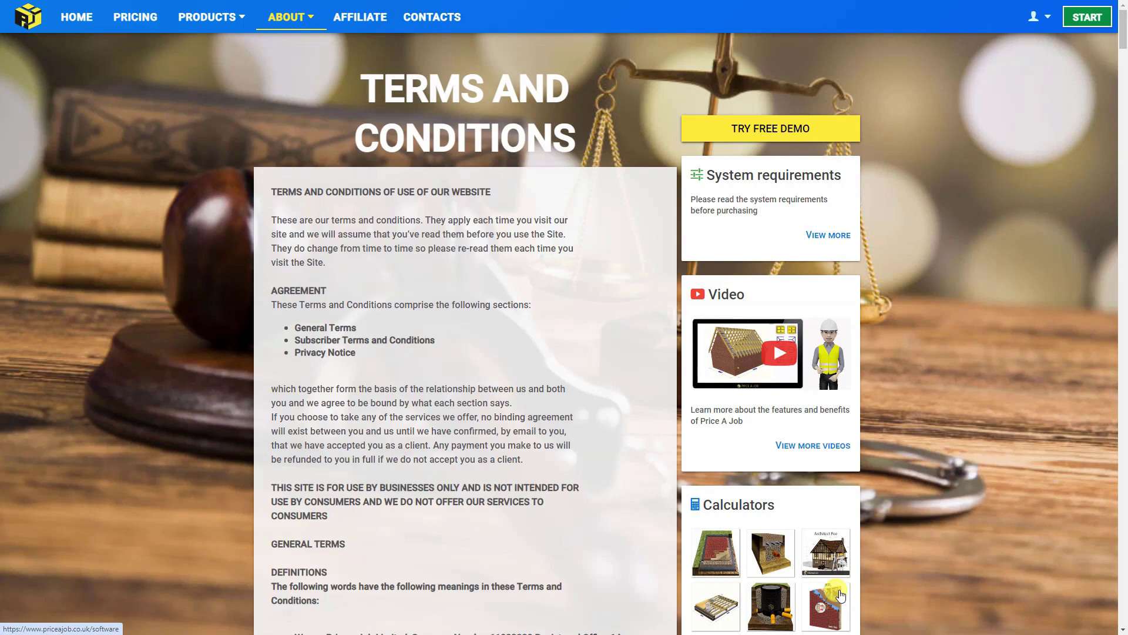
key(ctrl+Tab)
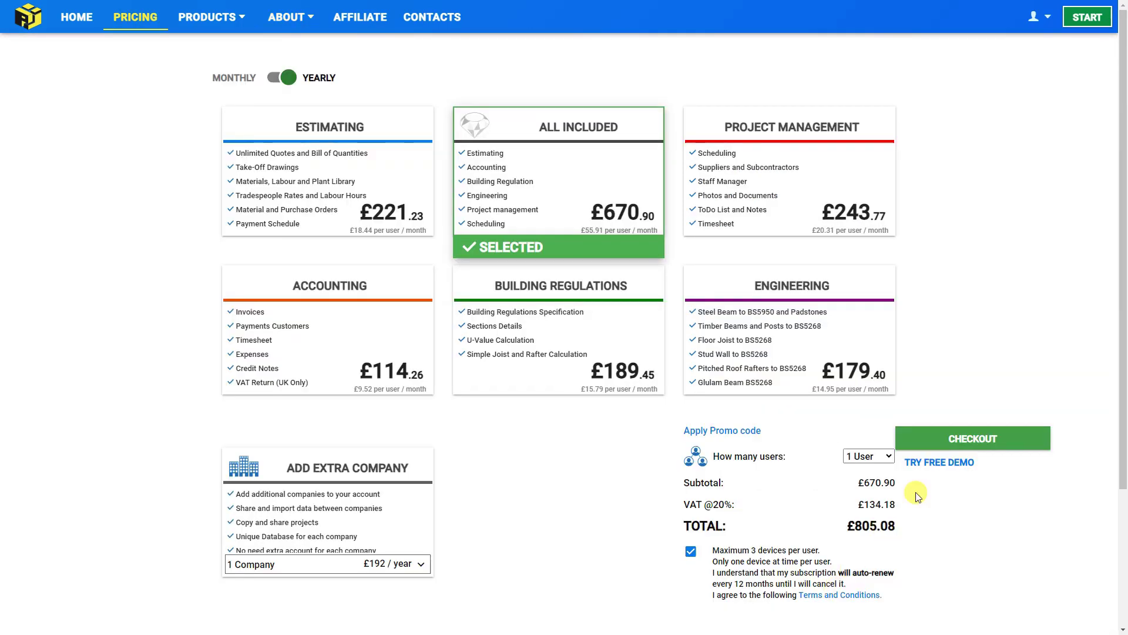
click(965, 441)
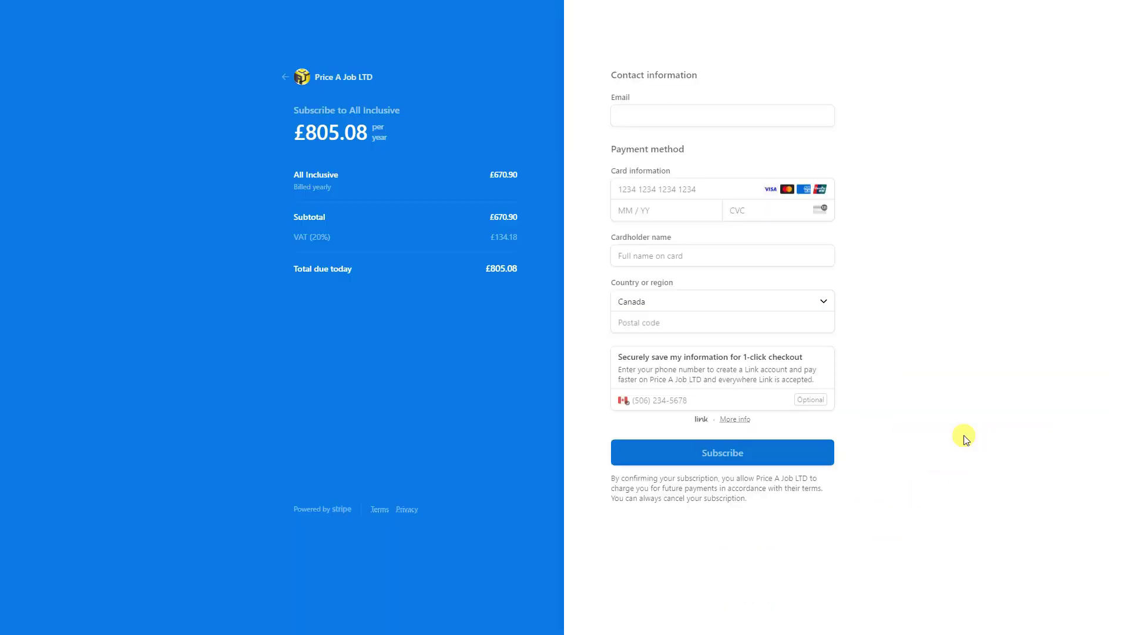
click(285, 56)
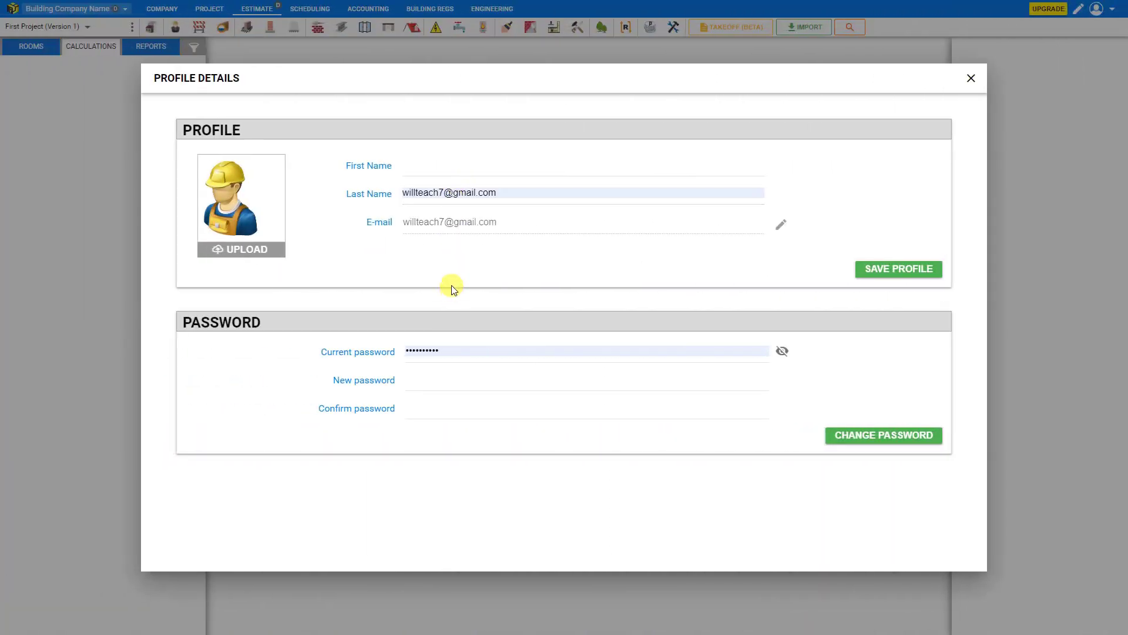
- Close Profile Details, switch the company to Best Bldrs, and load its 23 Sparrow Way project
click(971, 78)
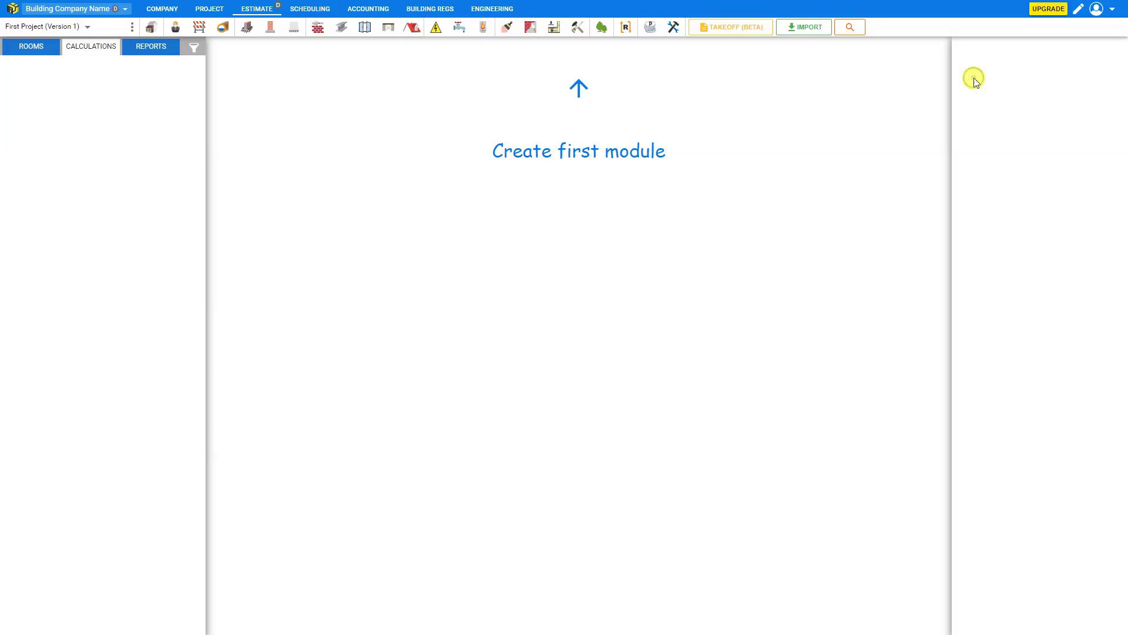
click(125, 9)
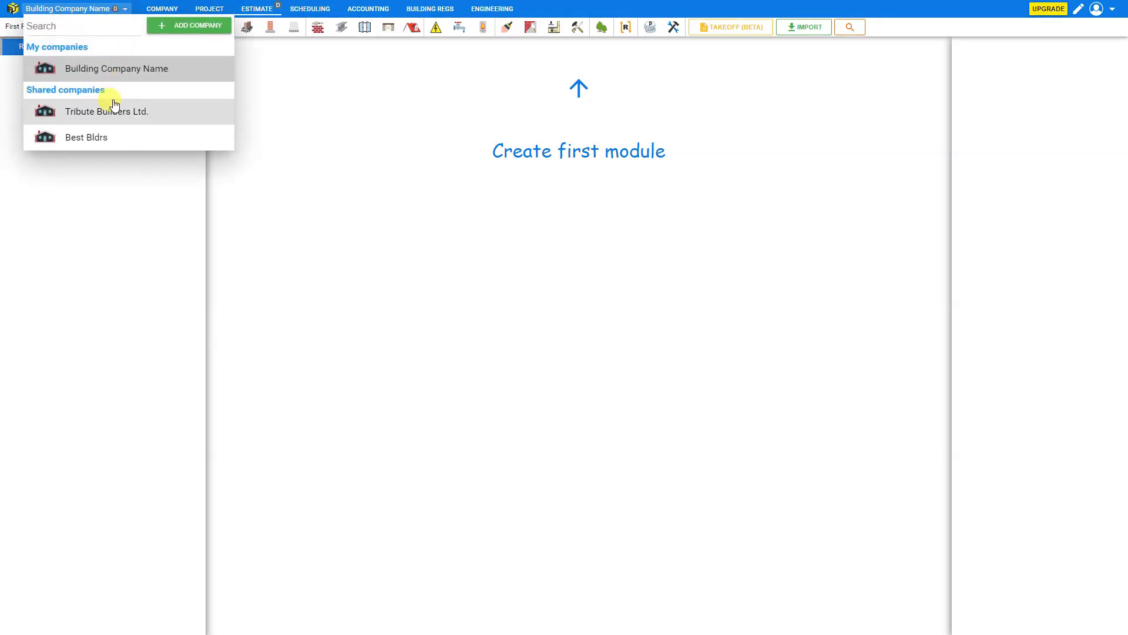
click(89, 138)
click(86, 26)
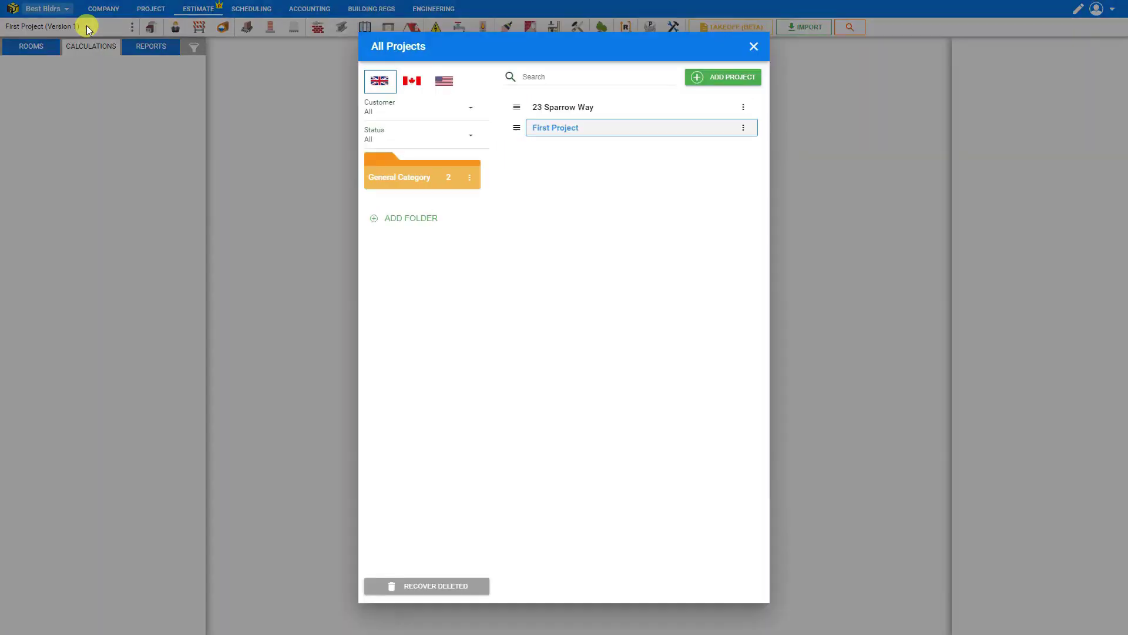
click(583, 109)
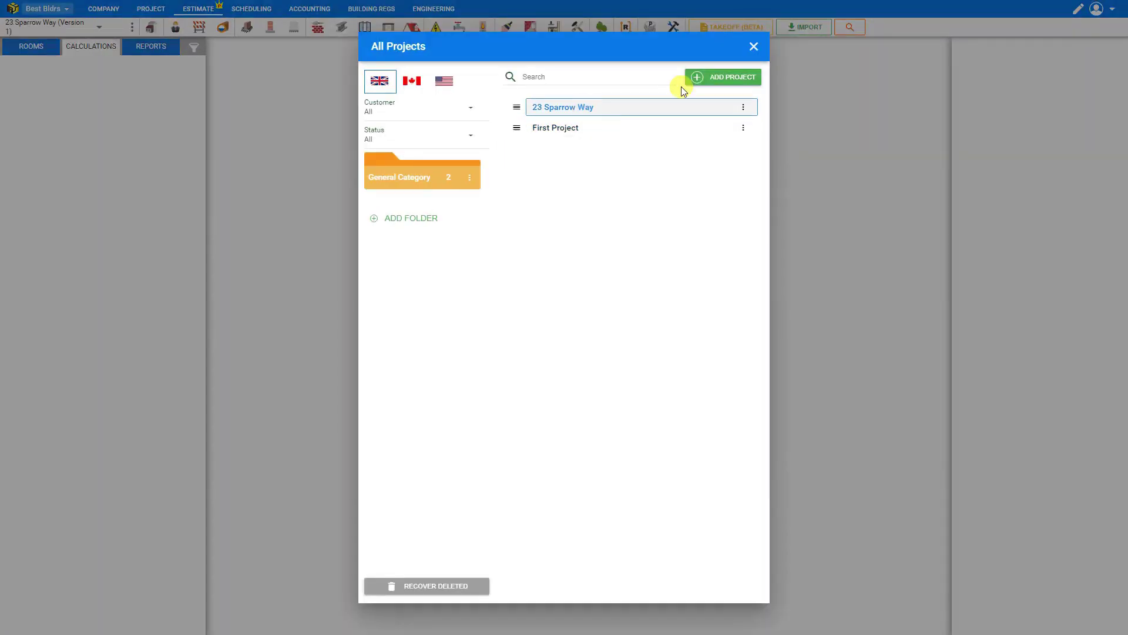
click(754, 46)
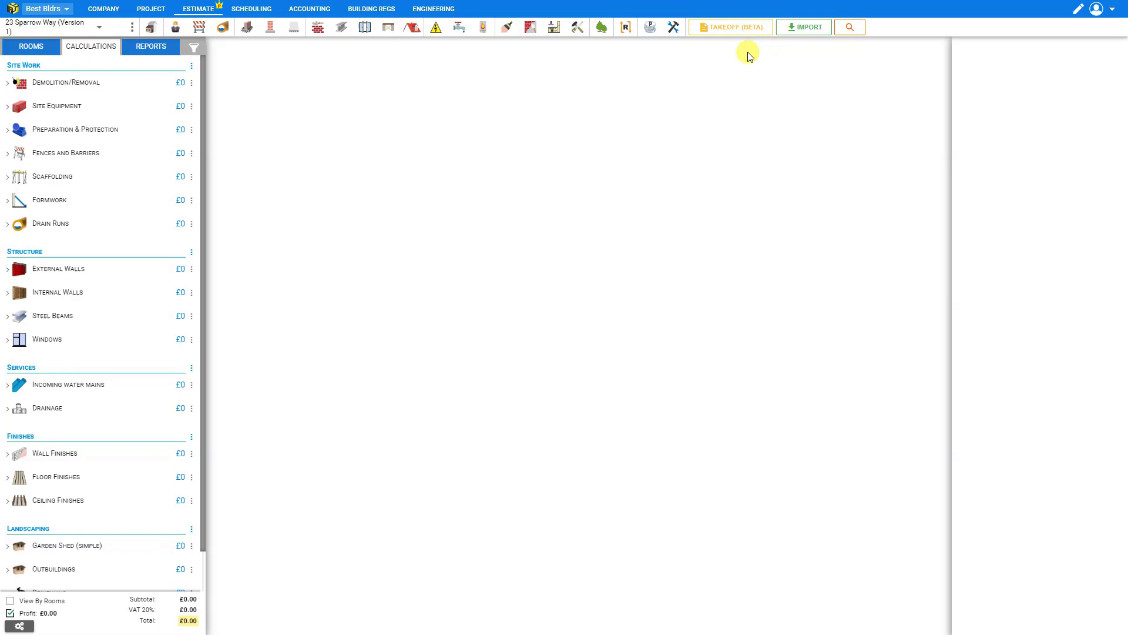
- Open the Fences and Barriers › Fences 1 estimate, then preview the project's Quote report
click(97, 153)
click(93, 176)
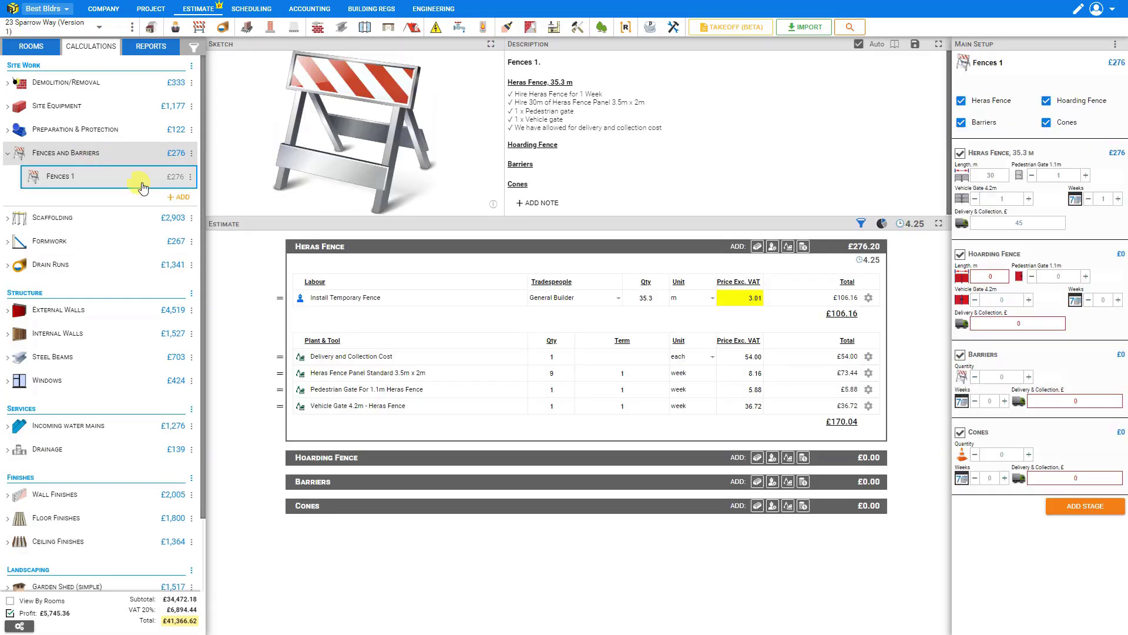
click(151, 53)
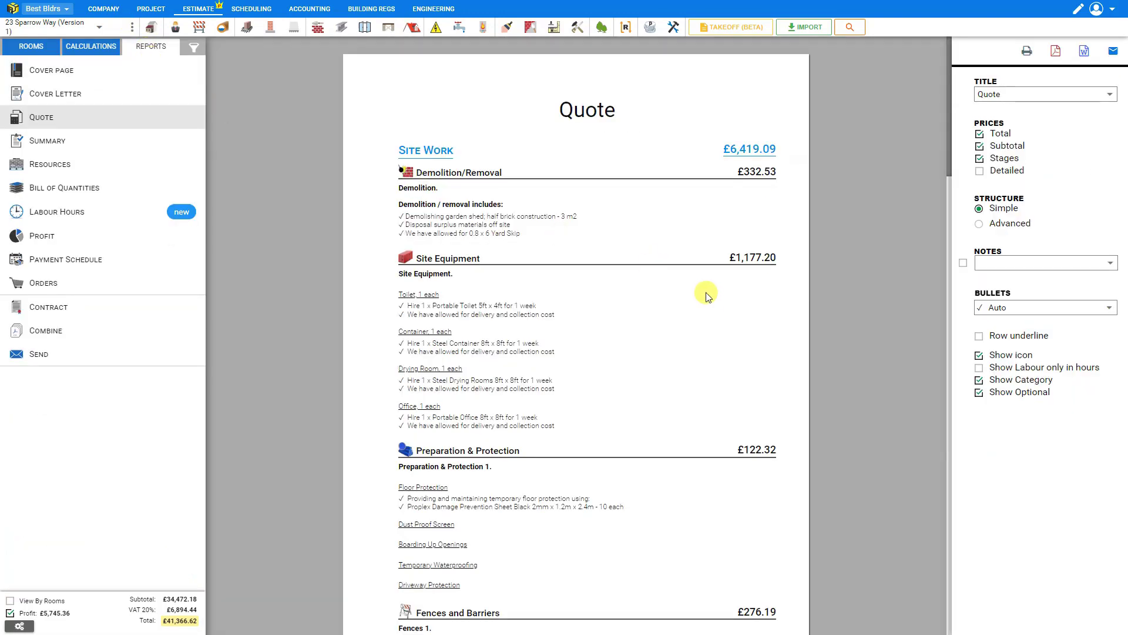
scroll(689, 340, down, 10)
scroll(692, 344, up, 10)
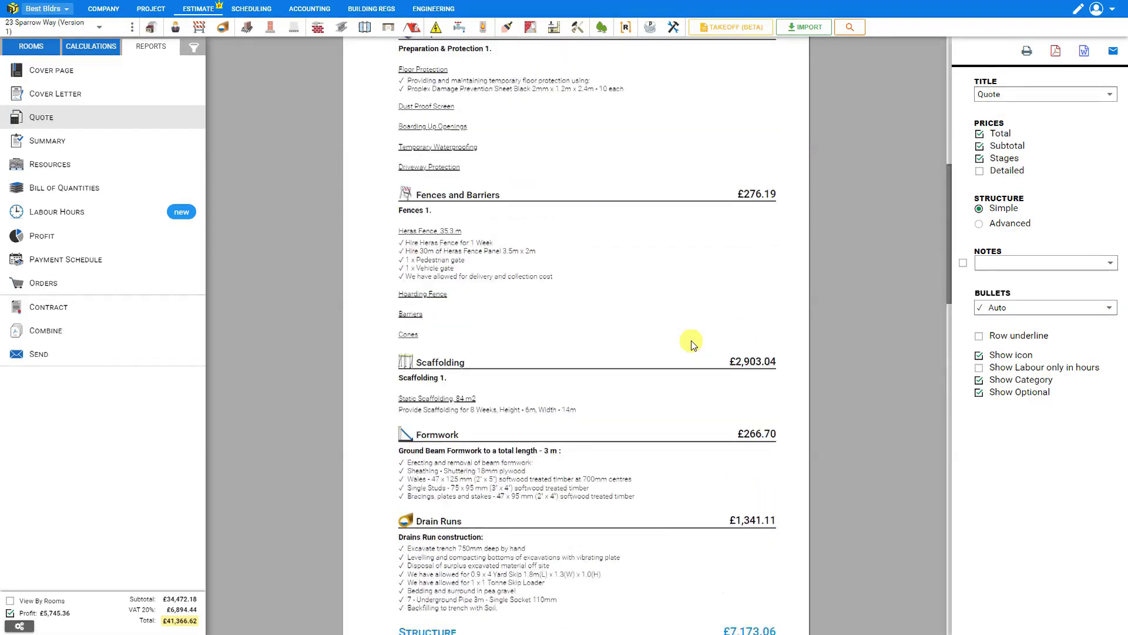